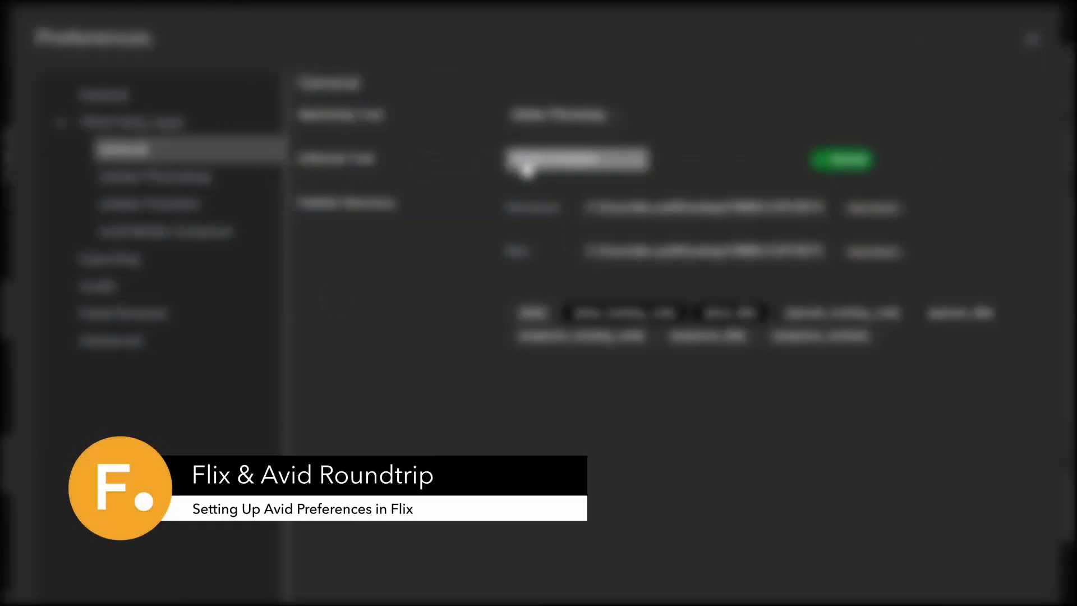
pyautogui.click(526, 169)
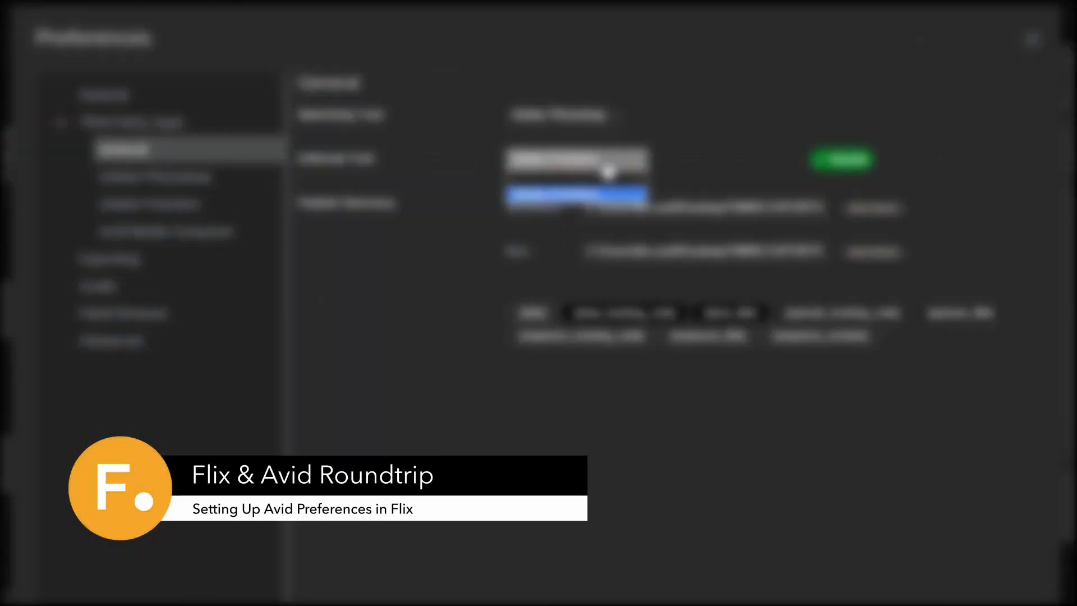
pyautogui.click(607, 177)
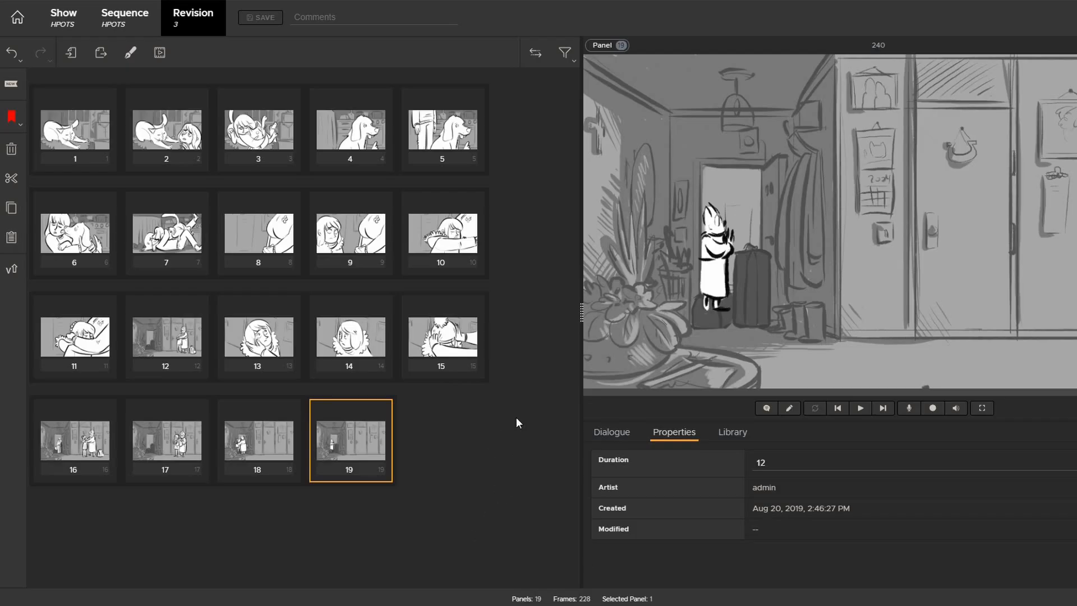
# Open the preferences and set the editorial tool for third party apps to Avid Media Composer
pyautogui.click(17, 17)
pyautogui.click(12, 28)
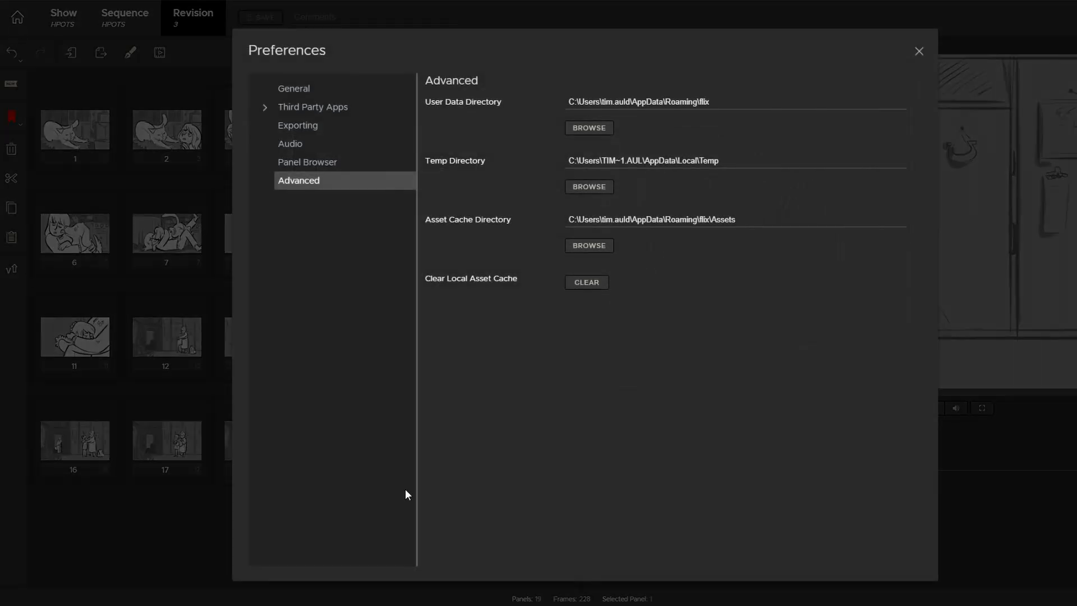
pyautogui.click(319, 91)
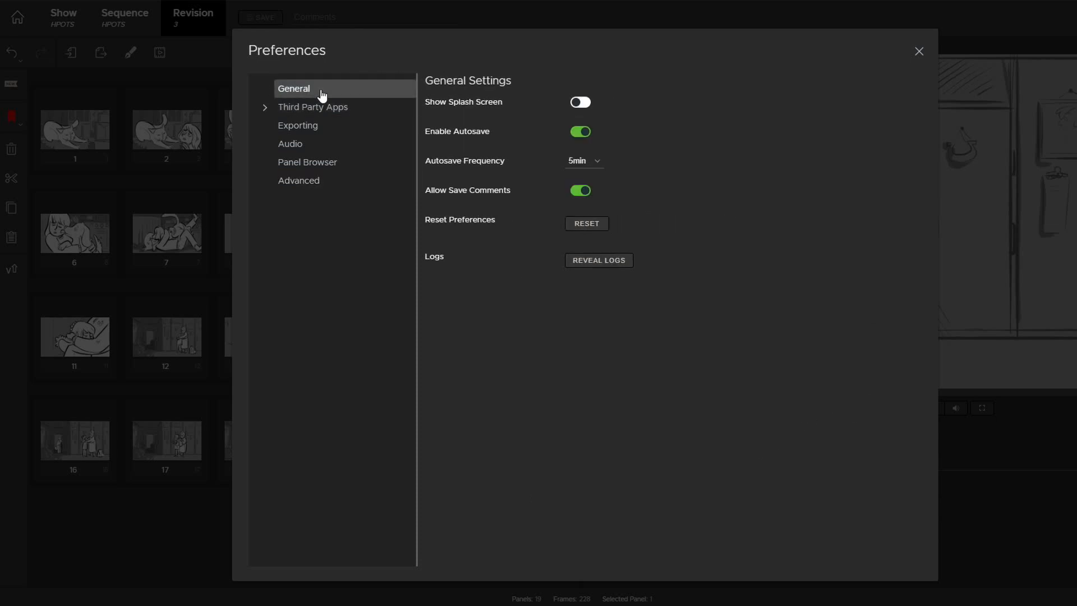
pyautogui.click(264, 109)
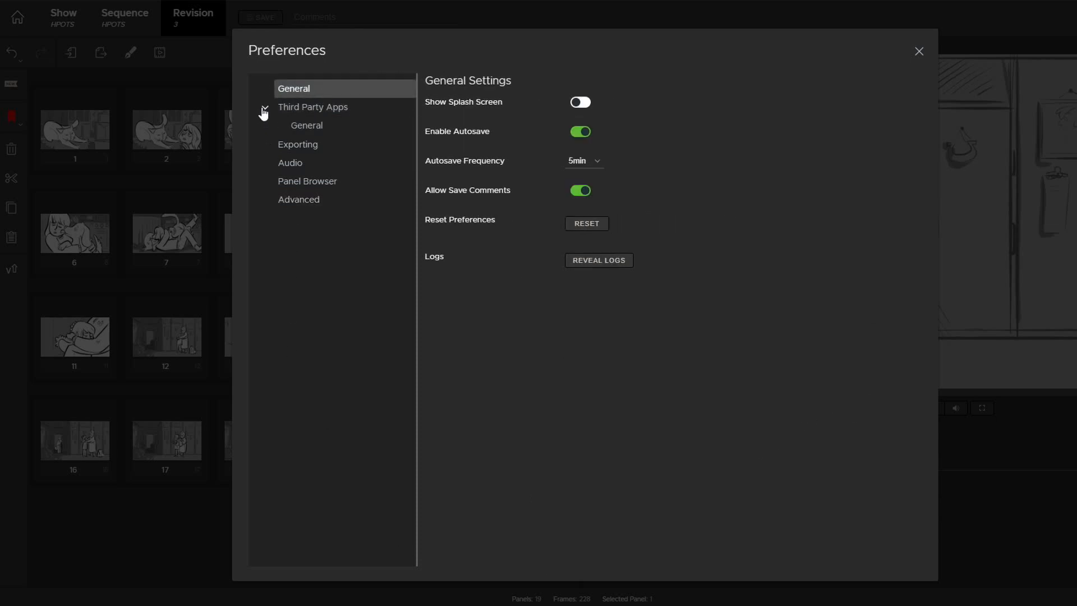
pyautogui.click(349, 125)
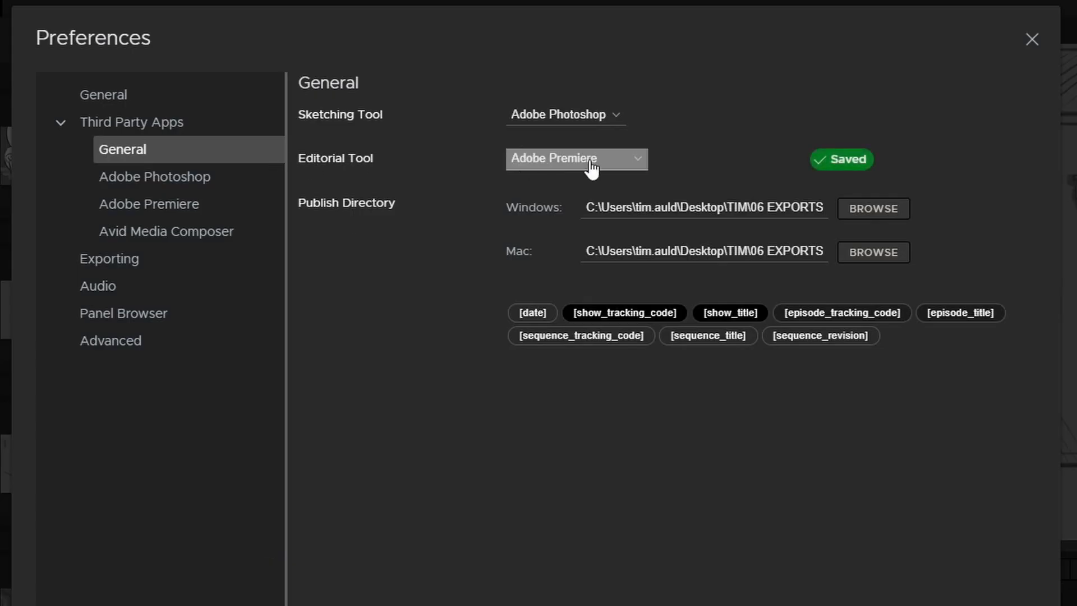
pyautogui.click(592, 163)
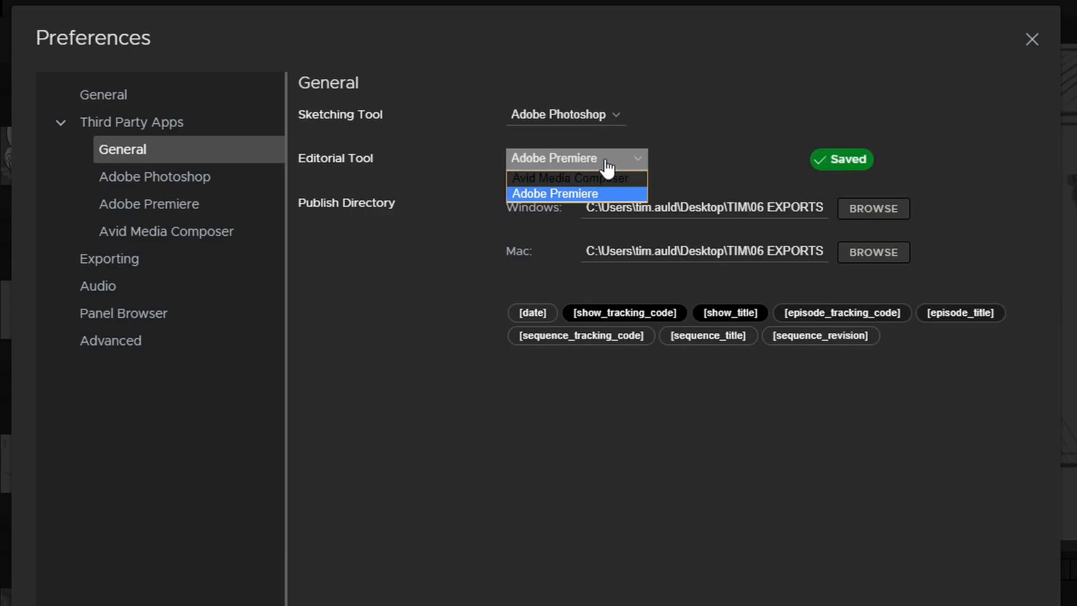
pyautogui.click(604, 174)
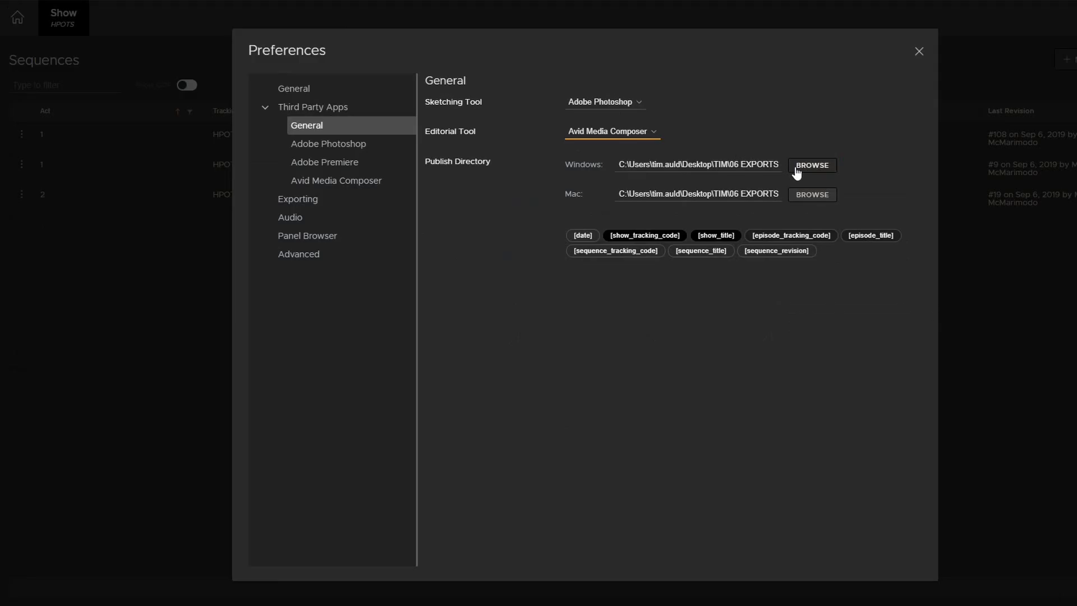
# Set the Windows publish directory to the AAFs folder inside 06 EXPORTS\FLIX
pyautogui.click(857, 210)
pyautogui.moveTo(458, 3); pyautogui.dragTo(1027, 203)
pyautogui.click(616, 260)
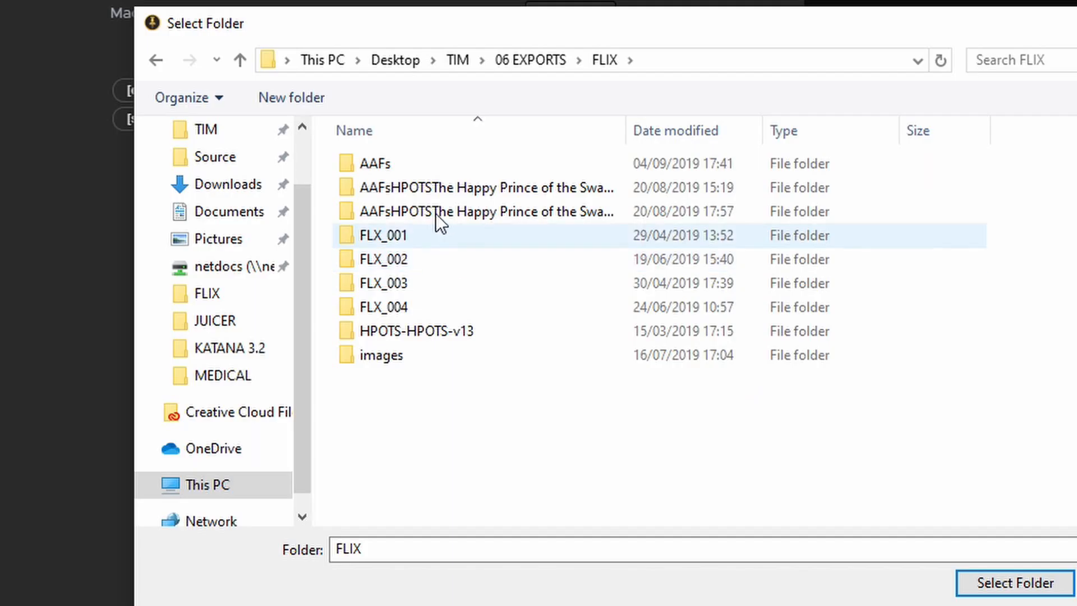
pyautogui.doubleClick(580, 163)
pyautogui.click(1015, 582)
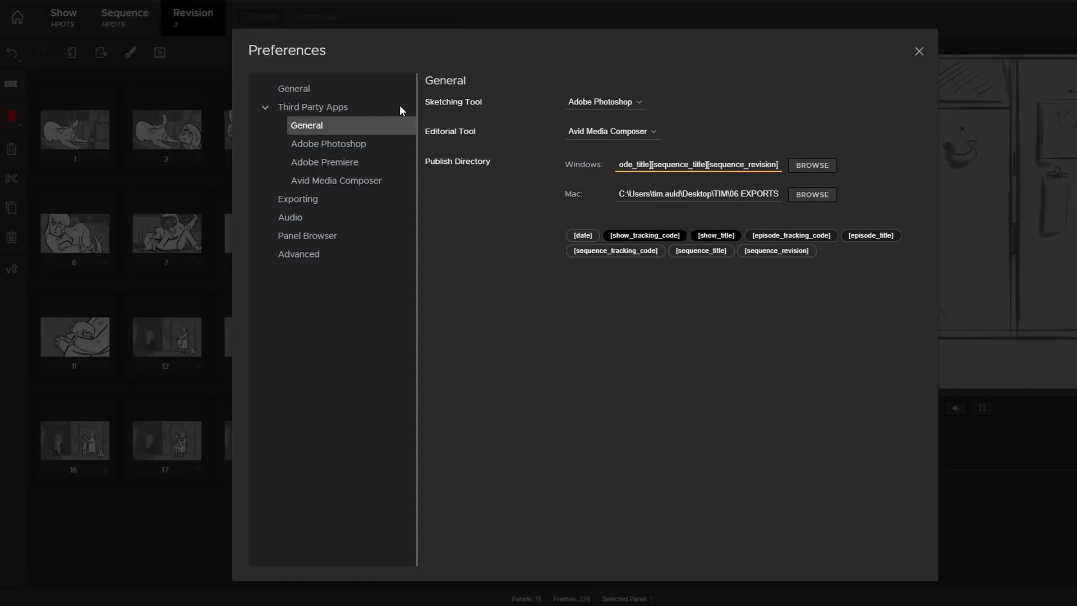
# In the Avid Media Composer preferences, complete the Avid sequence name as [show_tracking_code]_[sequence_tracking_code]_v[sequence_revision]
pyautogui.click(334, 183)
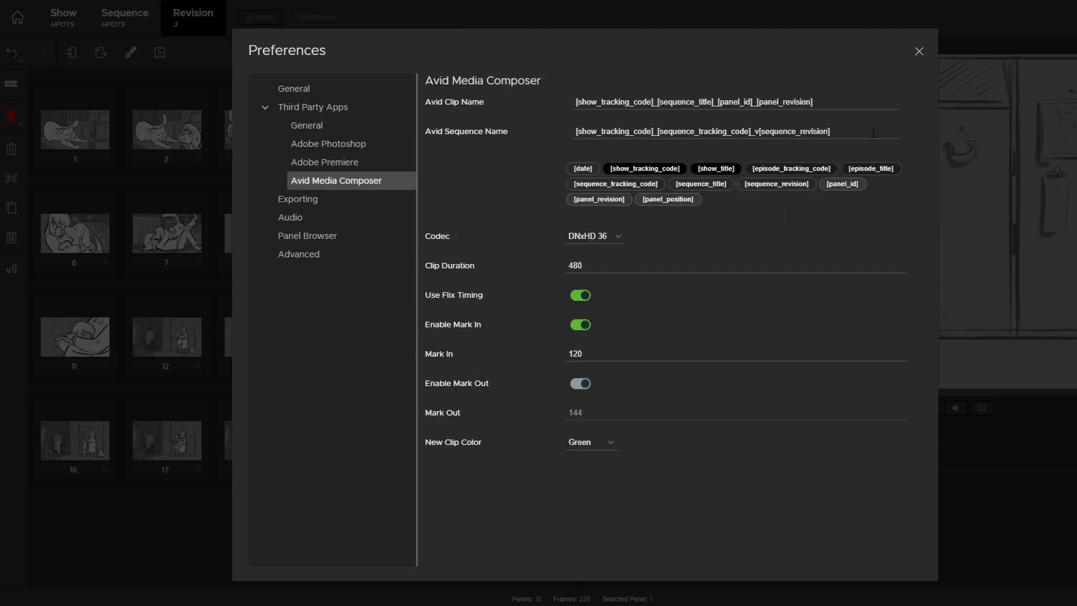
pyautogui.click(855, 101)
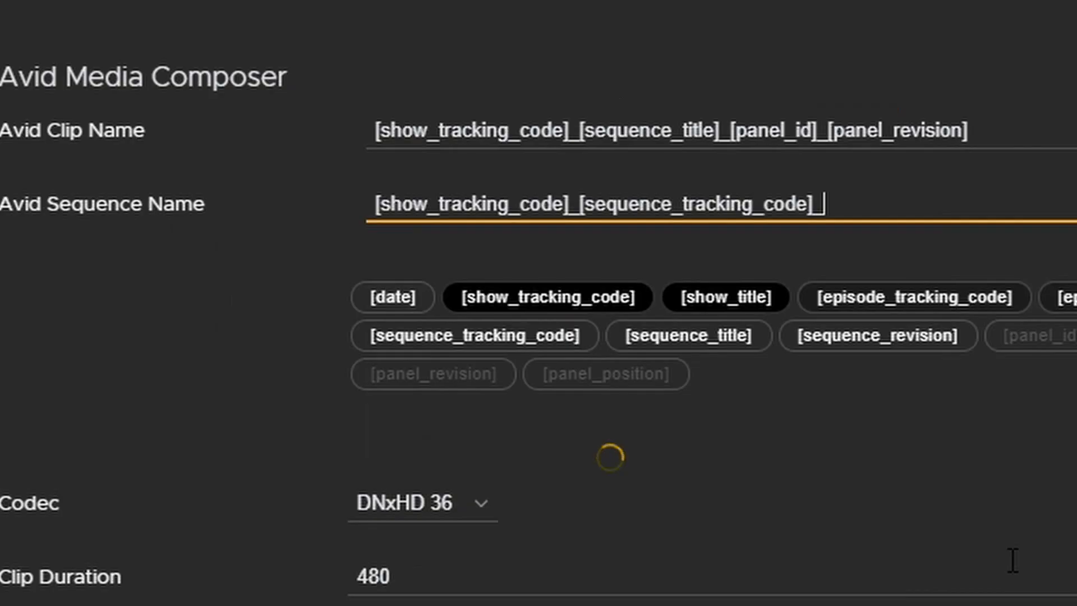
pyautogui.write('v')
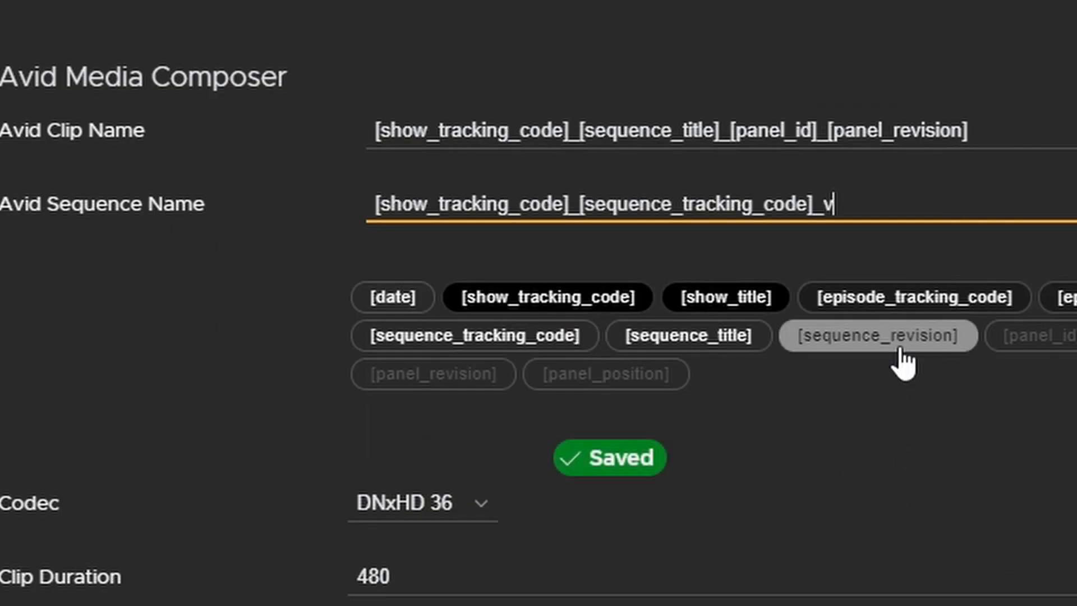
pyautogui.click(921, 344)
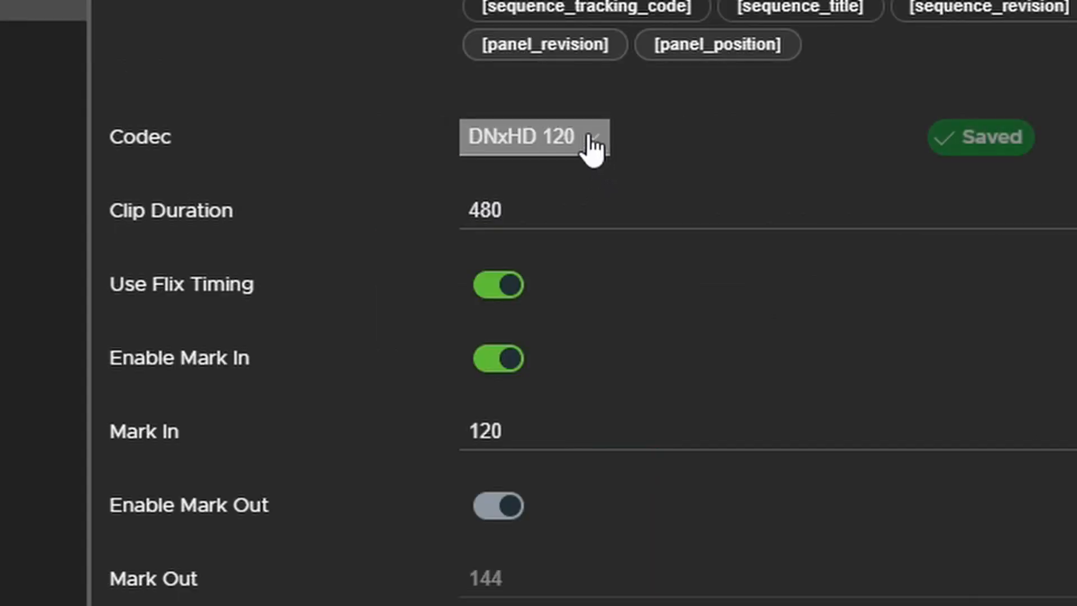
# Set the Avid codec to DNxHD 36 and open the clip duration value for editing
pyautogui.click(480, 510)
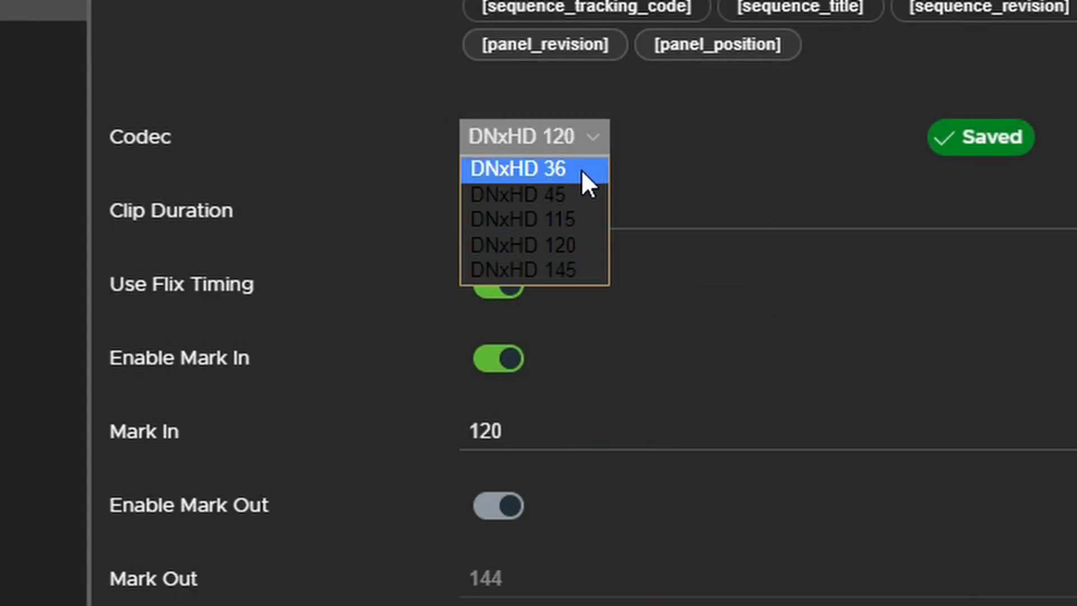
pyautogui.click(582, 169)
pyautogui.click(810, 210)
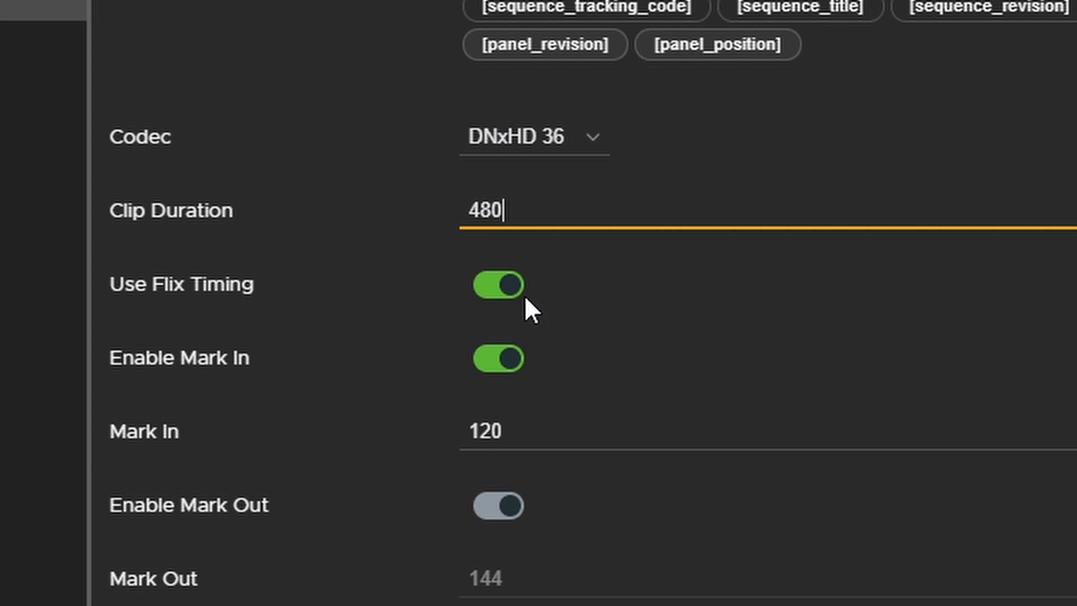
# Turn off Use Flix Timing in the Avid Media Composer preferences
pyautogui.click(96, 288)
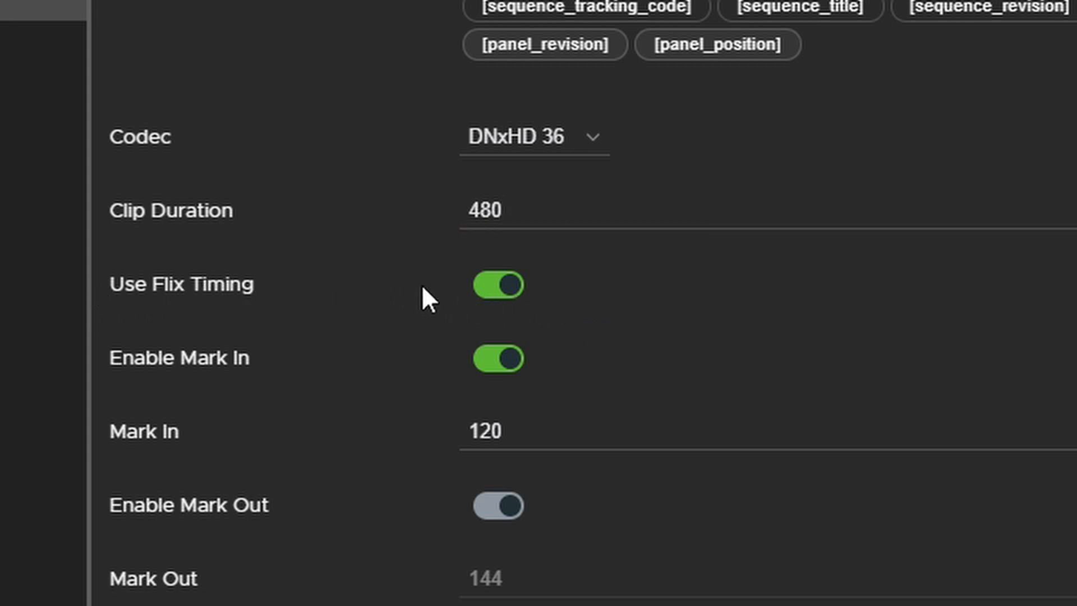
pyautogui.click(502, 288)
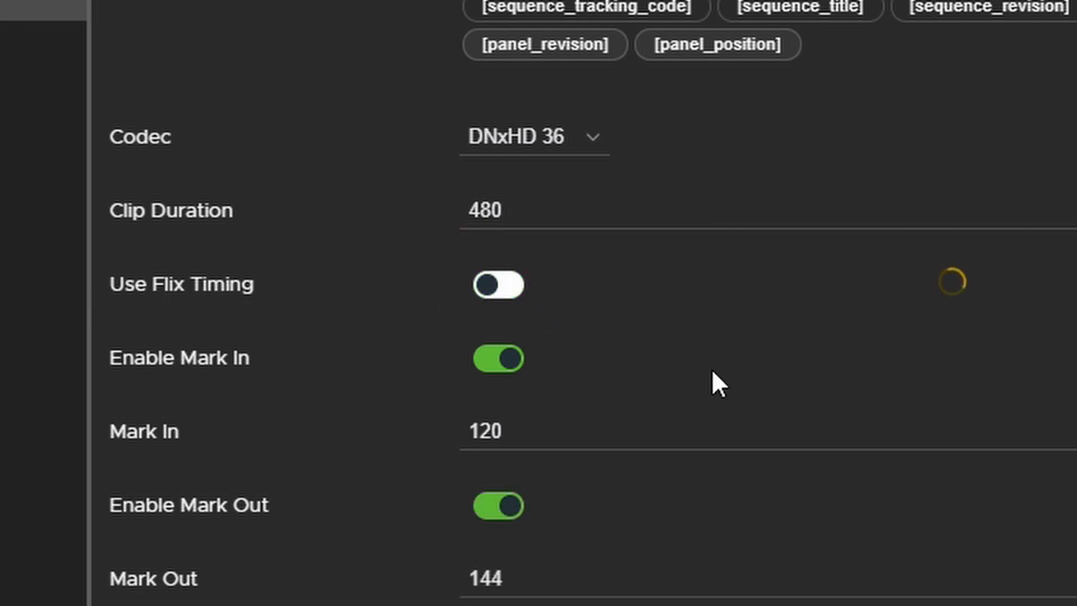
pyautogui.click(497, 308)
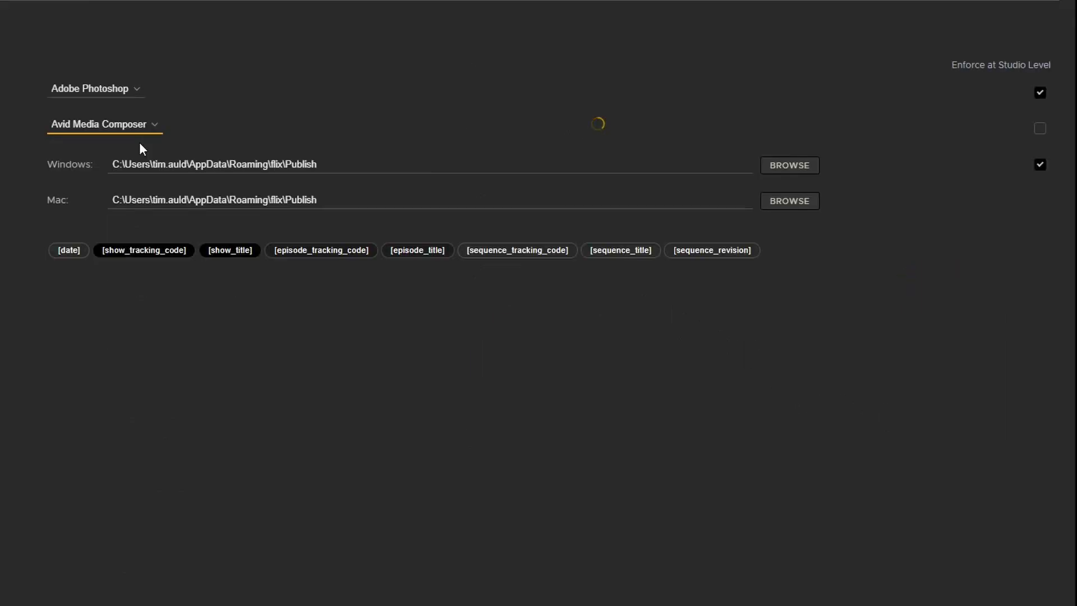
# Enforce the editorial tool at studio level and the Avid sequence name at show level
pyautogui.click(1041, 129)
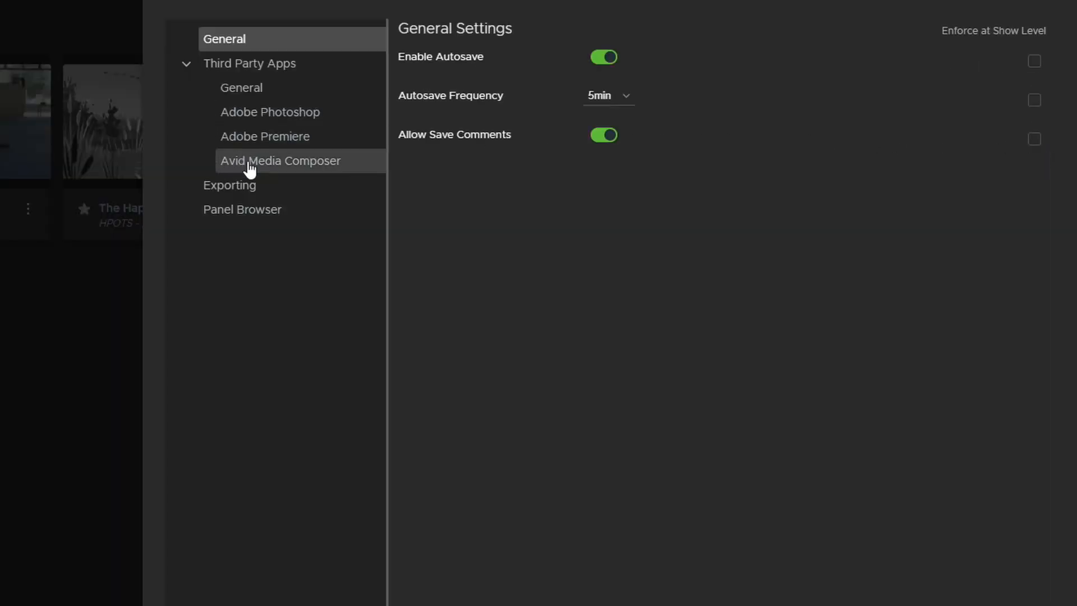
pyautogui.click(250, 169)
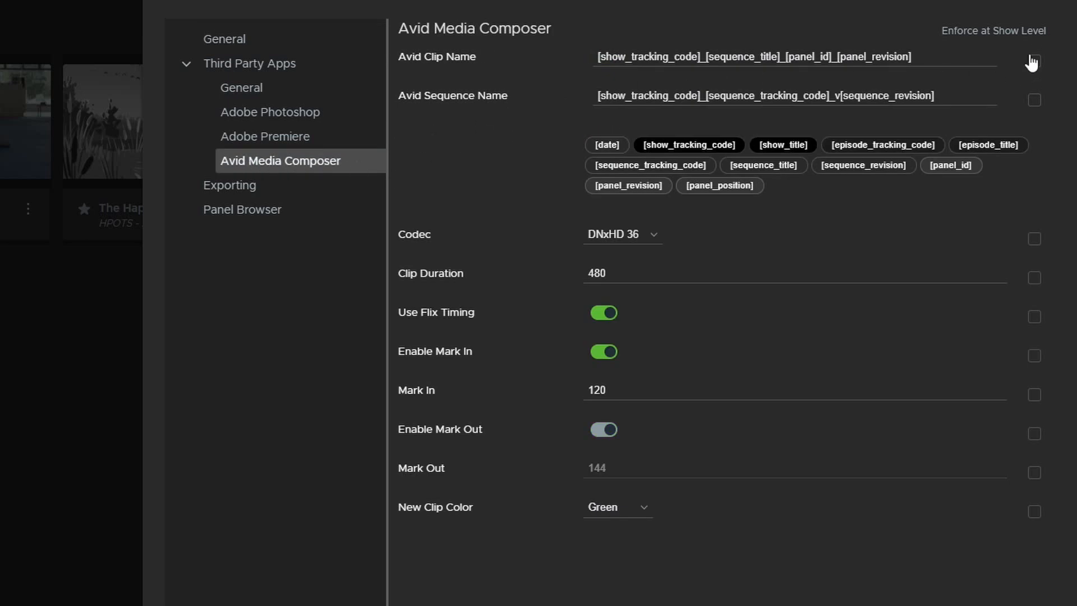
pyautogui.click(1036, 101)
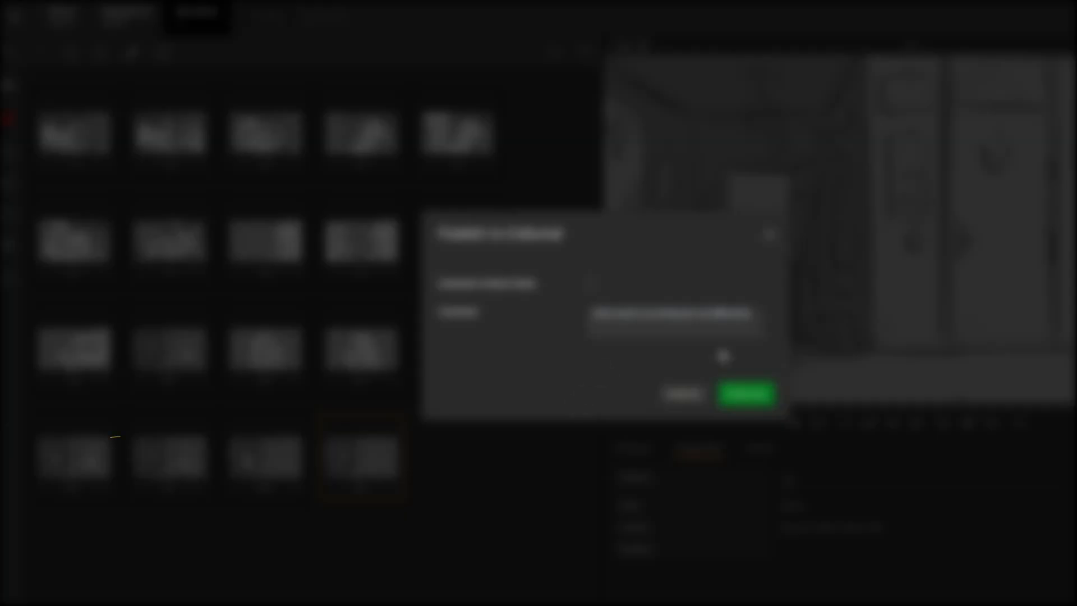
pyautogui.click(763, 403)
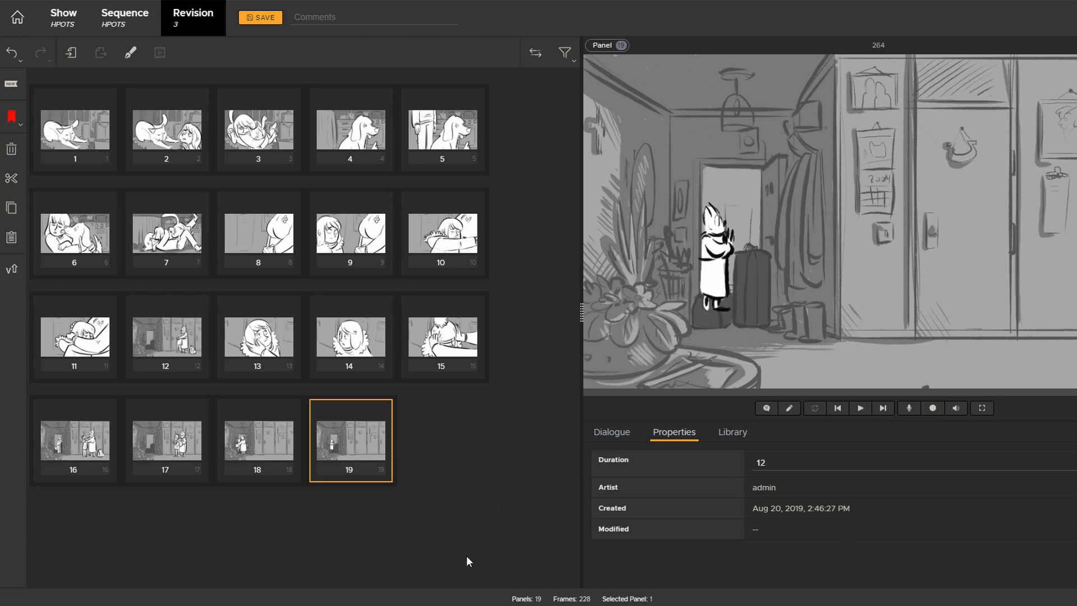
# Save the sequence as a new revision and publish it to editorial with a comment about trying to time the exit differently
pyautogui.click(269, 19)
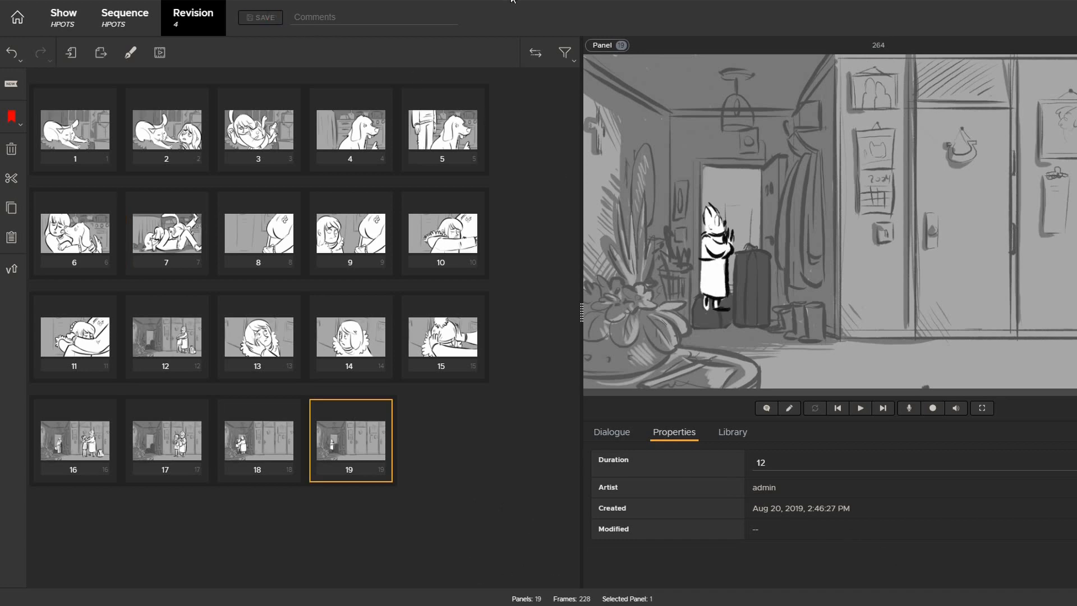
pyautogui.click(160, 52)
pyautogui.write('John wants to try ')
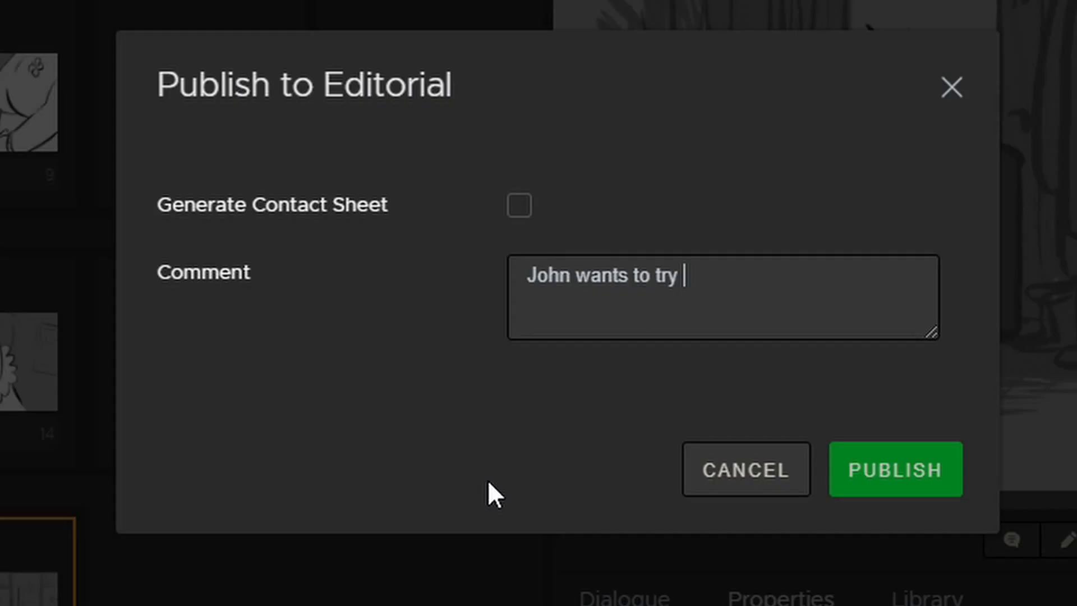
pyautogui.write('timing the exit d')
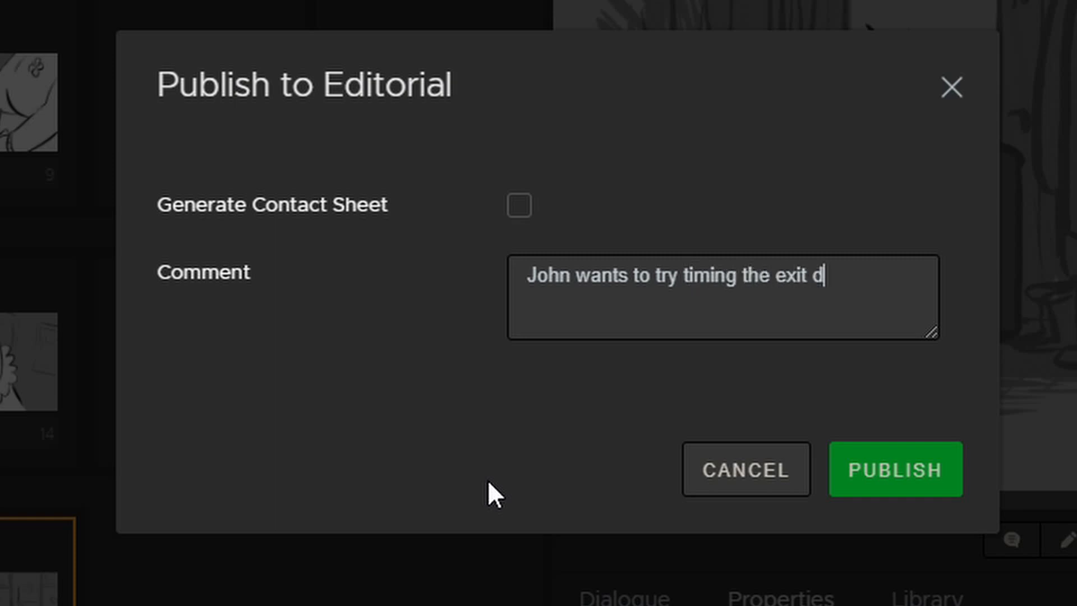
pyautogui.write('ifferently.')
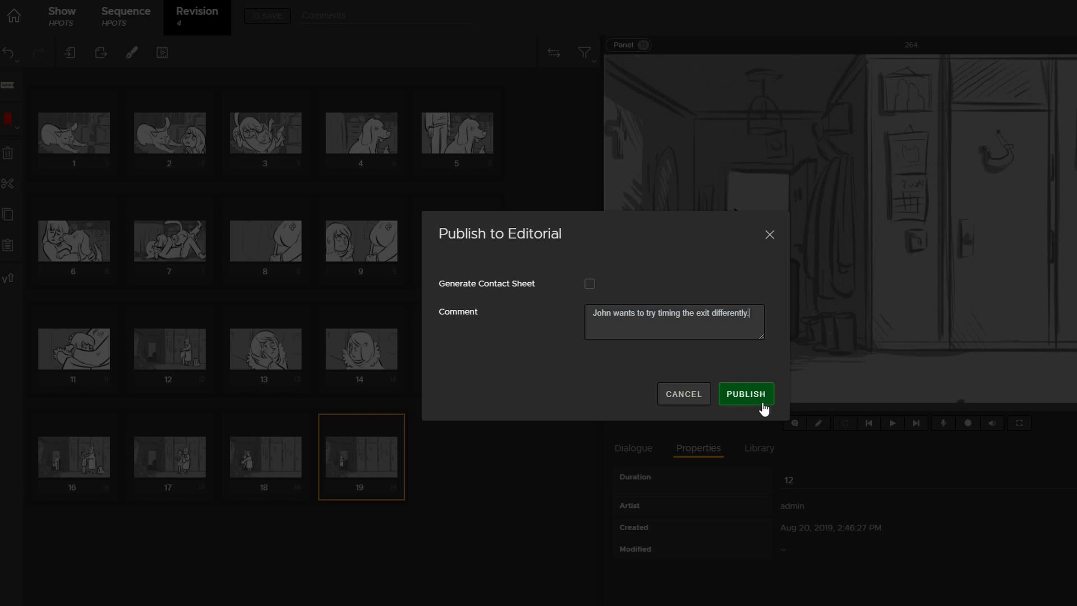
pyautogui.click(745, 394)
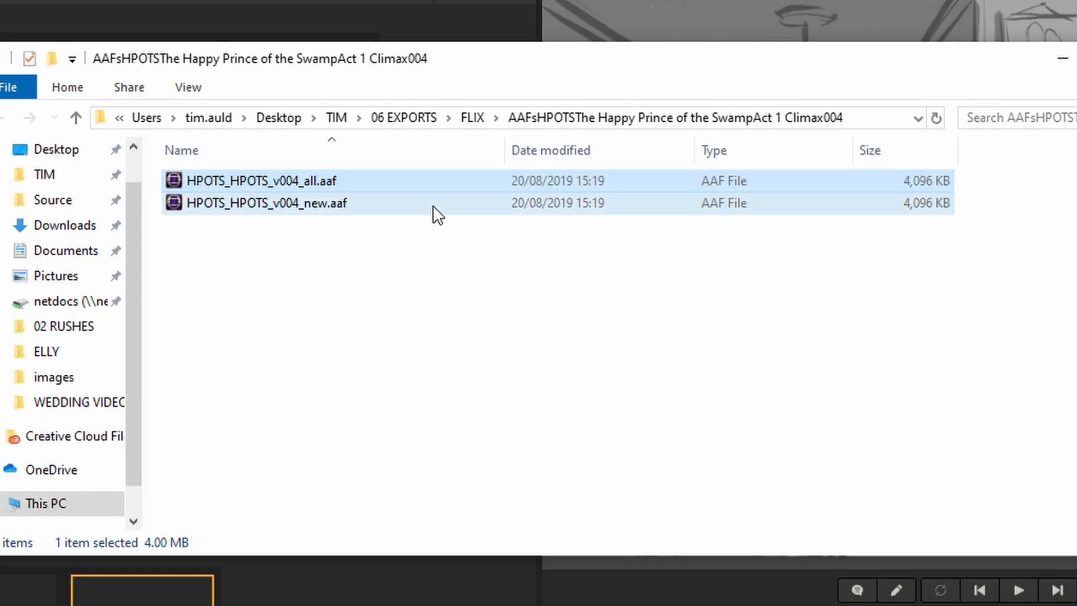
pyautogui.click(434, 209)
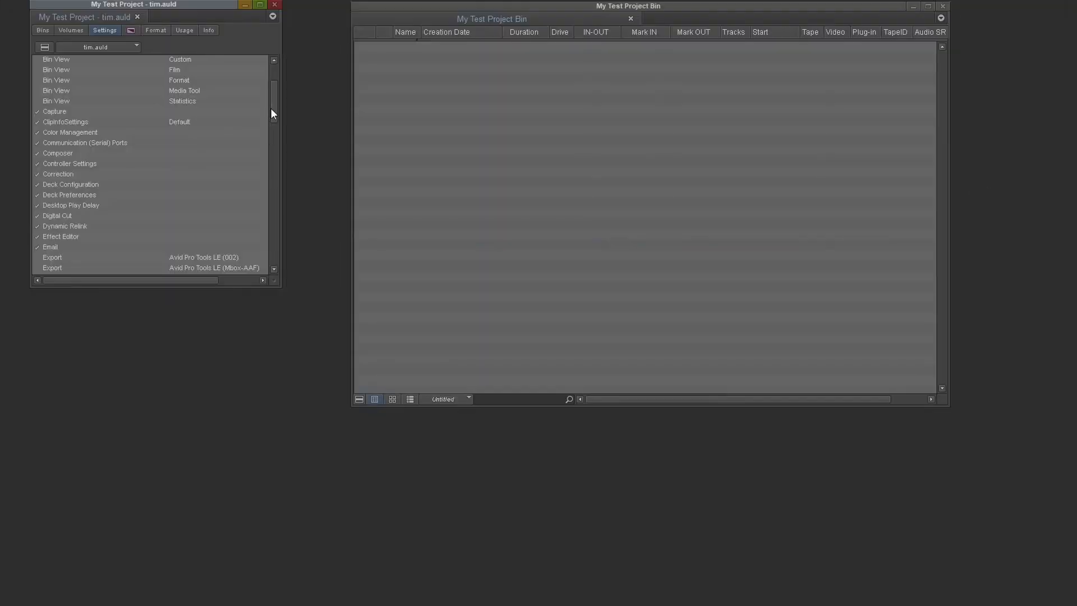
# In Avid Media Composer, set the Media Creation import video resolution to DNxHD 36 MXF and apply it to all
pyautogui.moveTo(272, 99); pyautogui.dragTo(268, 193)
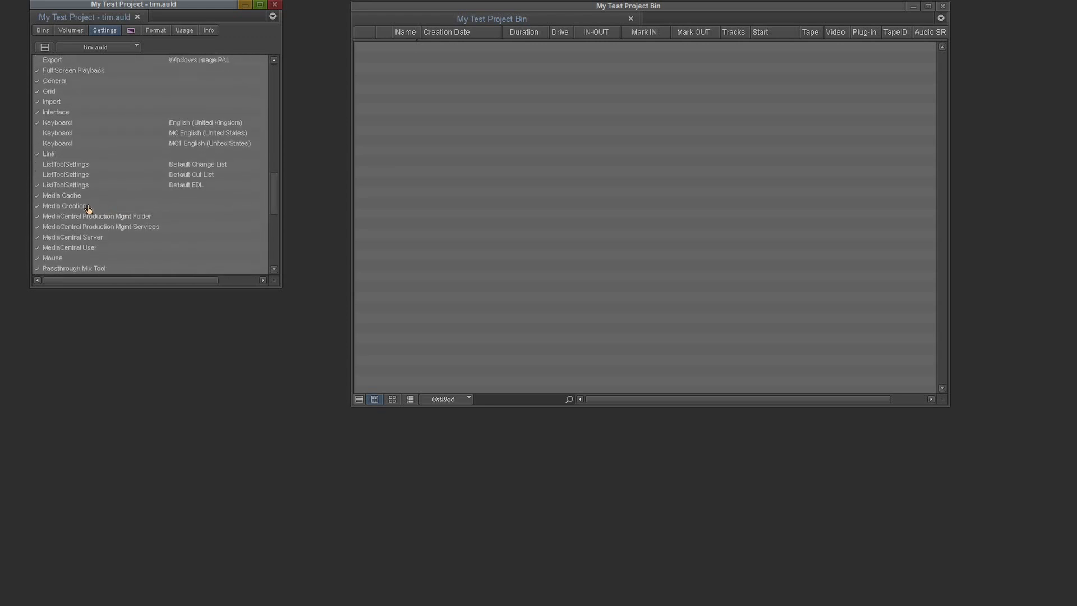
pyautogui.click(87, 206)
pyautogui.doubleClick(111, 315)
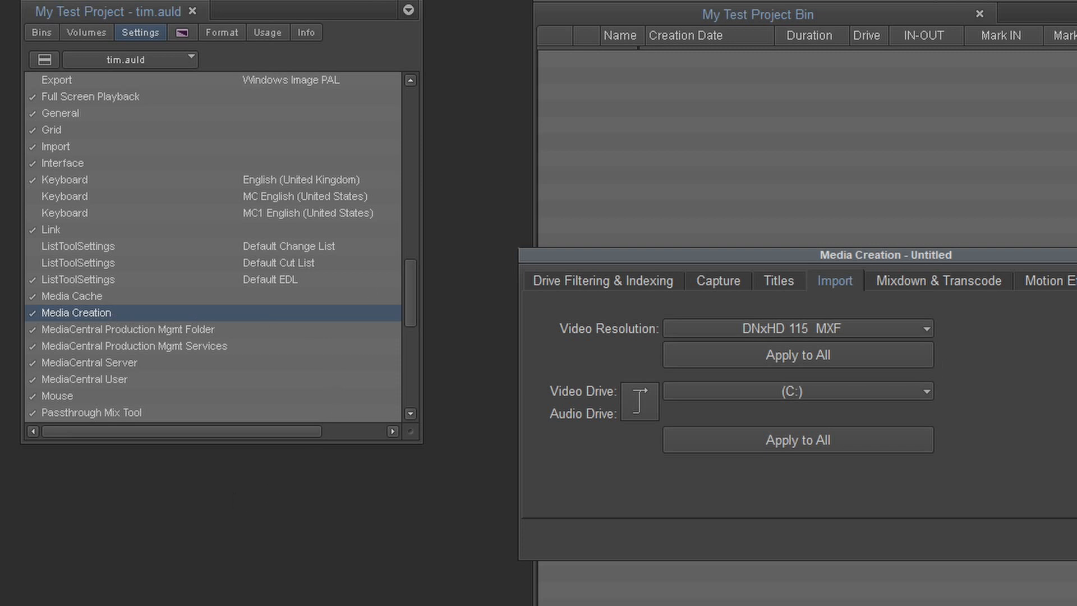
pyautogui.click(909, 327)
pyautogui.click(897, 338)
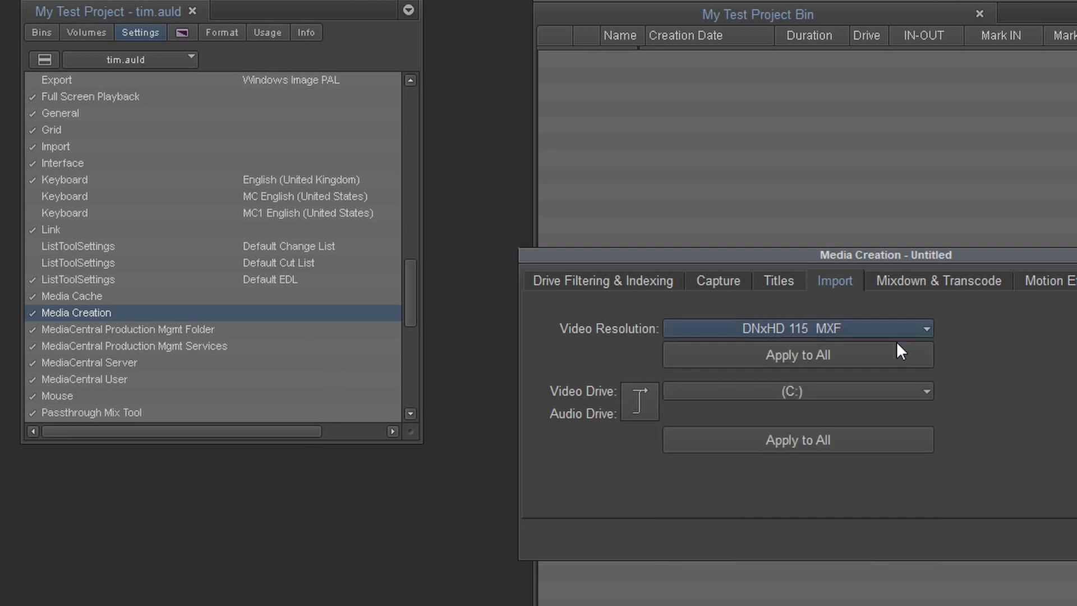
pyautogui.click(879, 354)
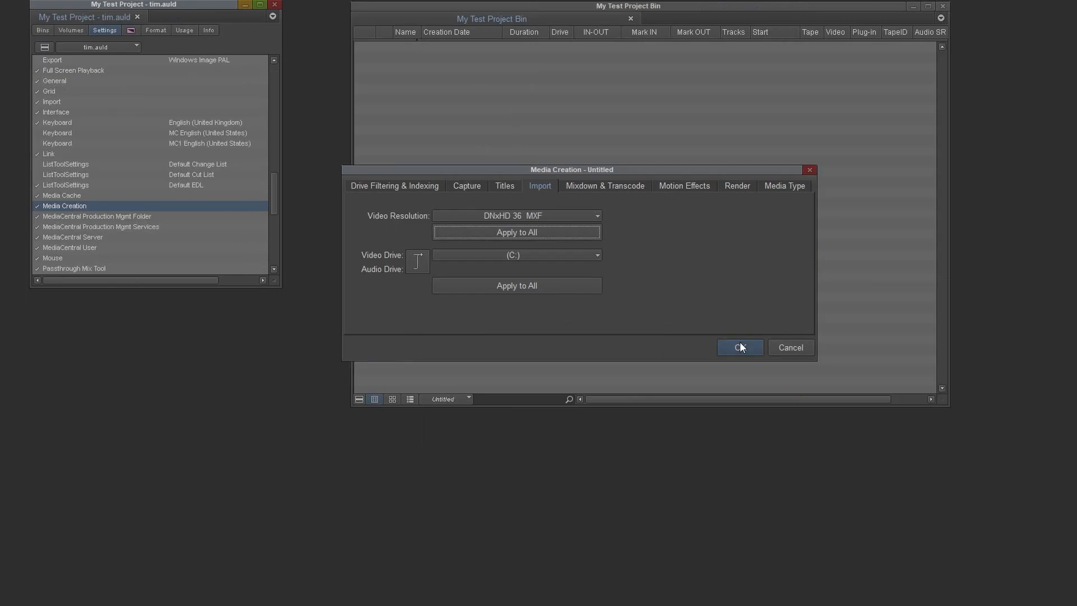
pyautogui.click(741, 348)
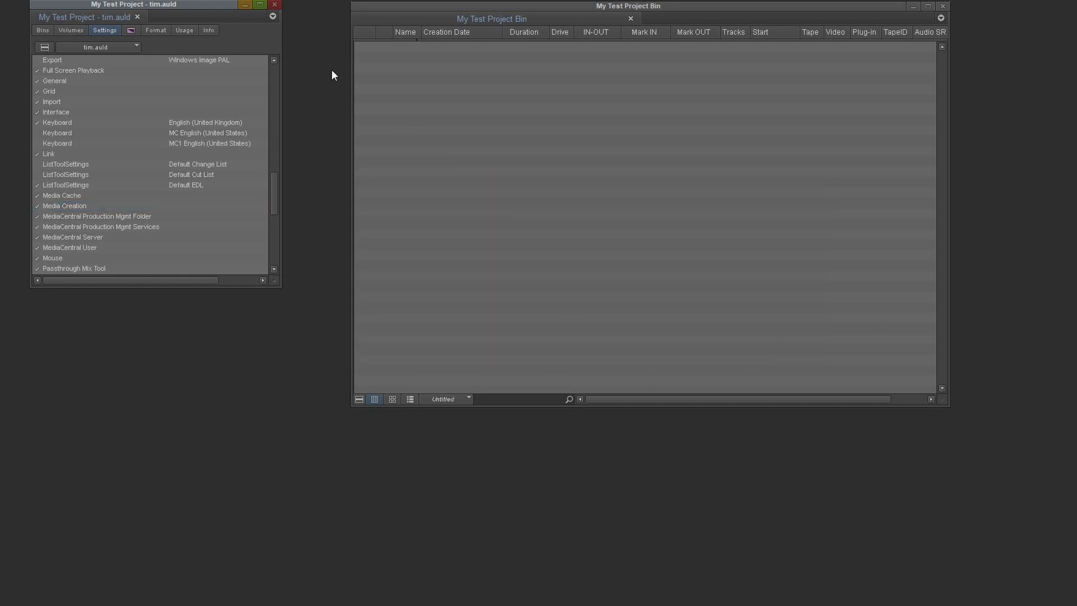
# Import HPOTS_HPOTS_v004_all.aaf into My Test Project Bin and play its sequence
pyautogui.click(519, 577)
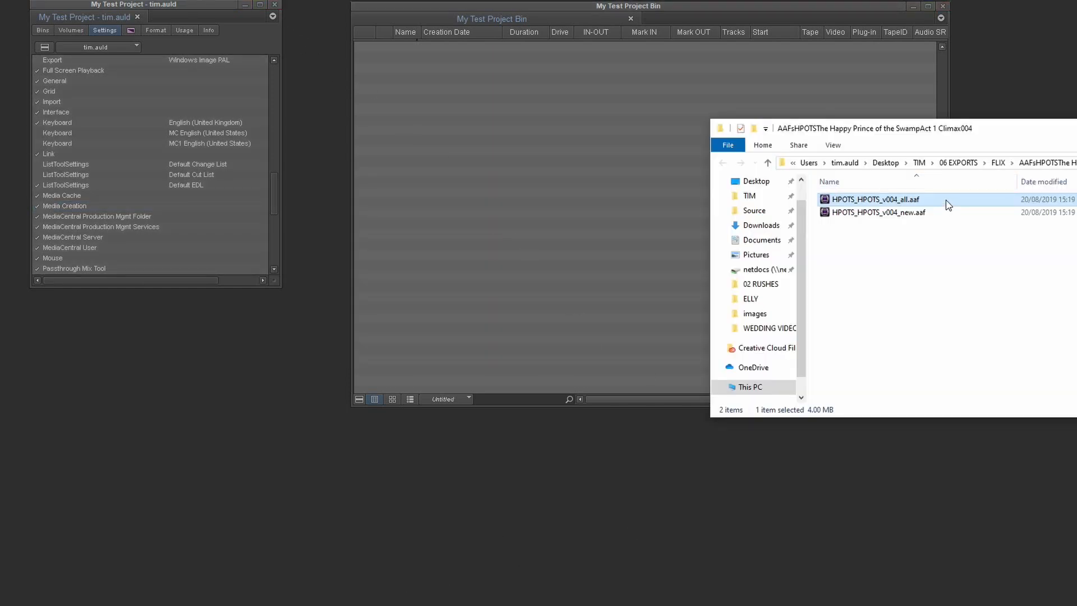
pyautogui.moveTo(946, 200); pyautogui.dragTo(548, 133)
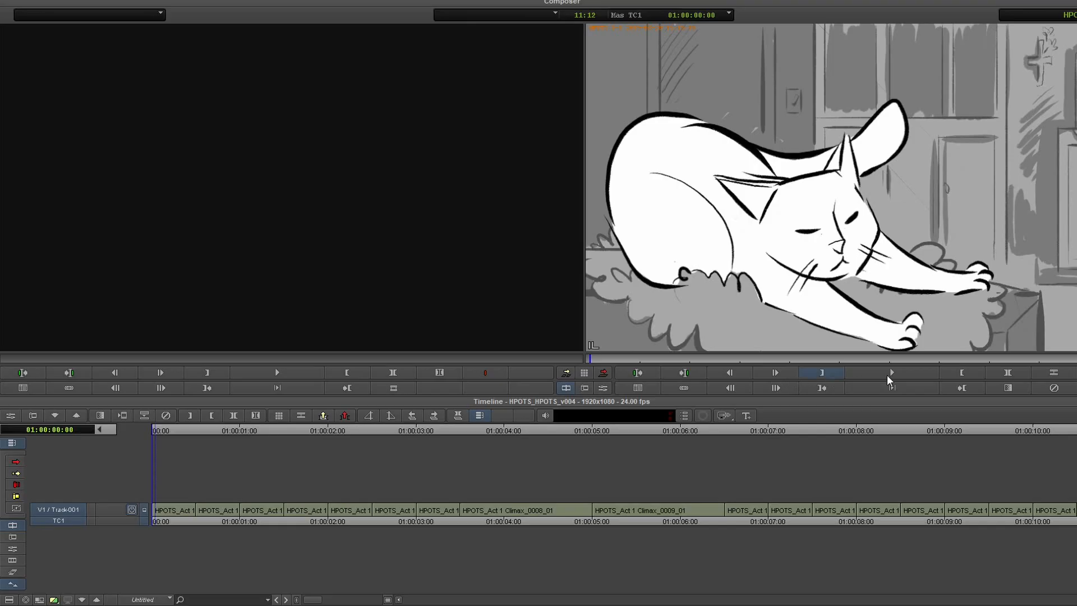
pyautogui.click(892, 373)
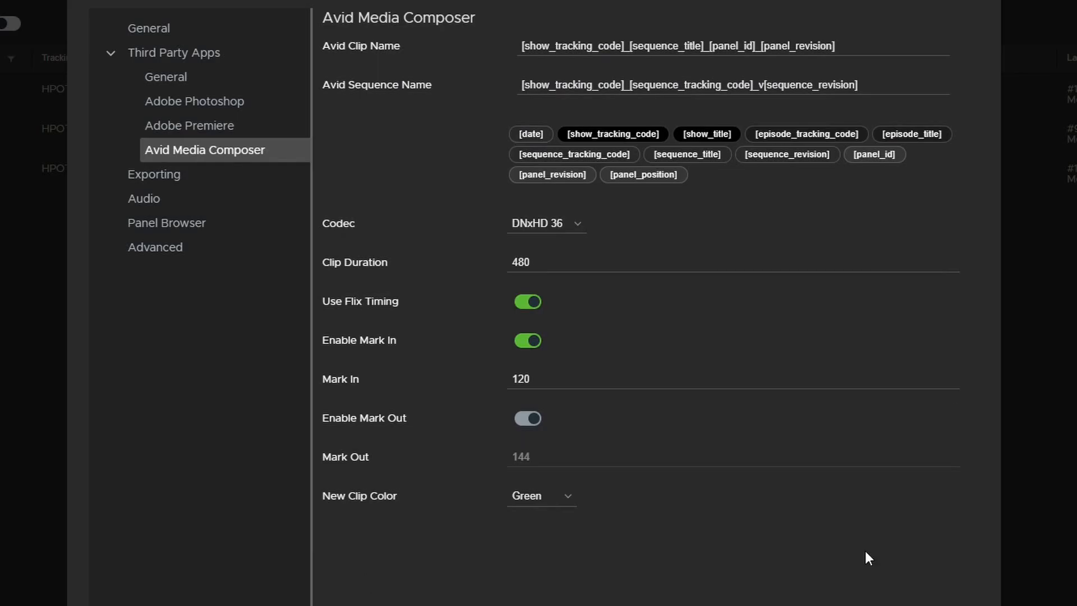
# In Flix, view the New Clip Color choices for Avid and publish revision 5 to editorial with a contact sheet
pyautogui.click(567, 494)
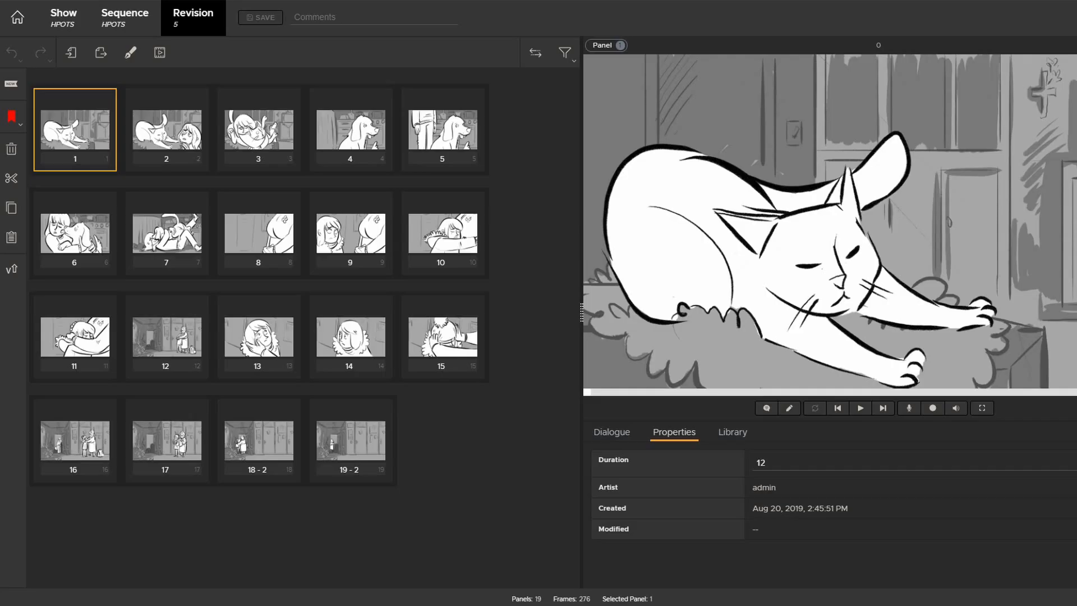
pyautogui.click(159, 52)
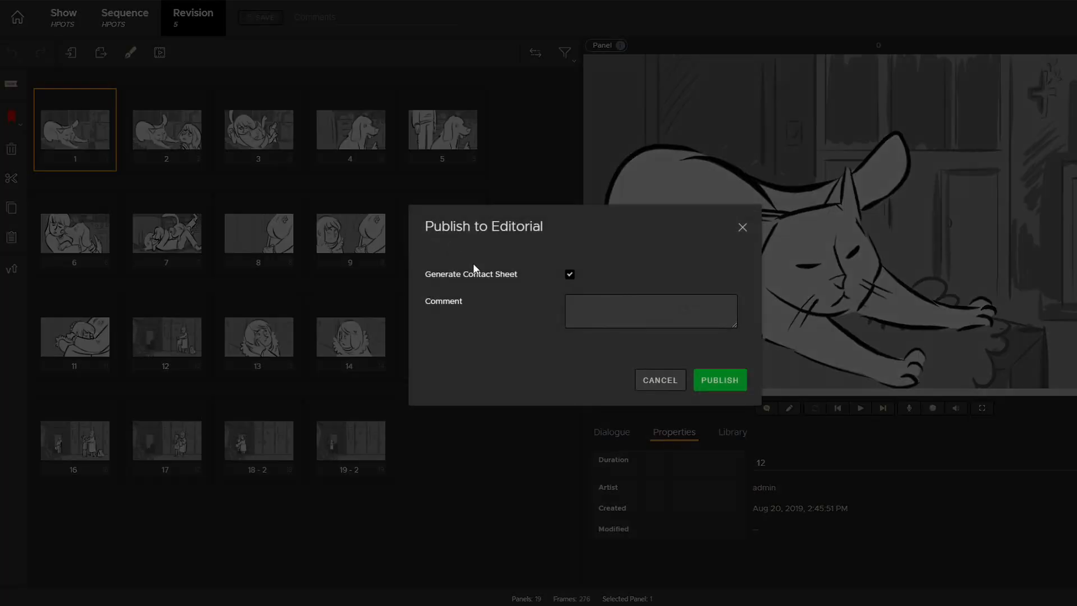
pyautogui.click(734, 386)
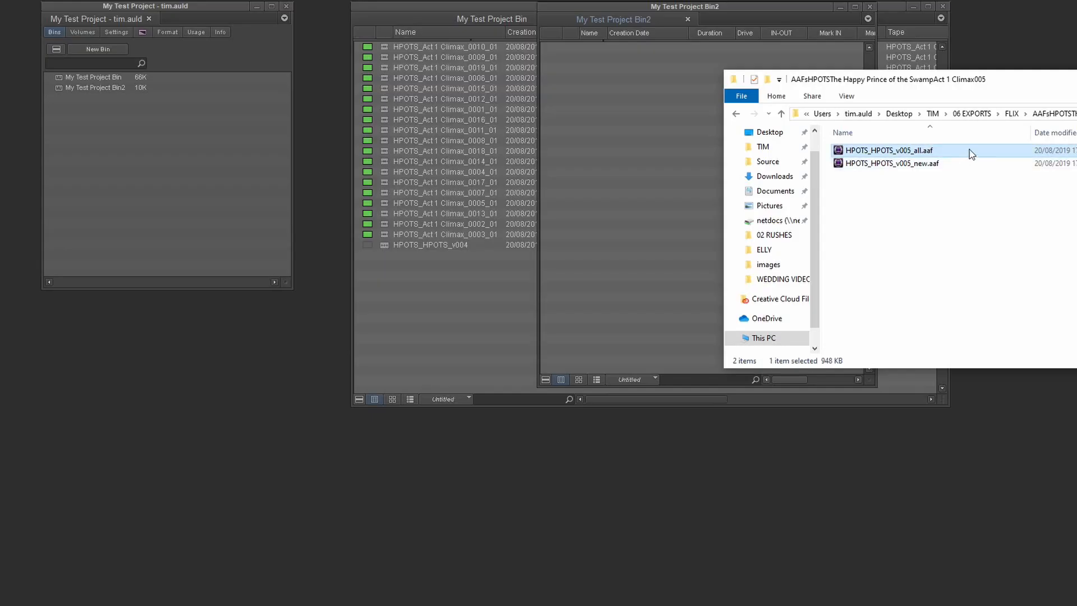
# In Avid Media Composer, import HPOTS_HPOTS_v005_all.aaf into My Test Project Bin2, always continuing past embedded media import failures
pyautogui.moveTo(972, 154); pyautogui.dragTo(625, 139)
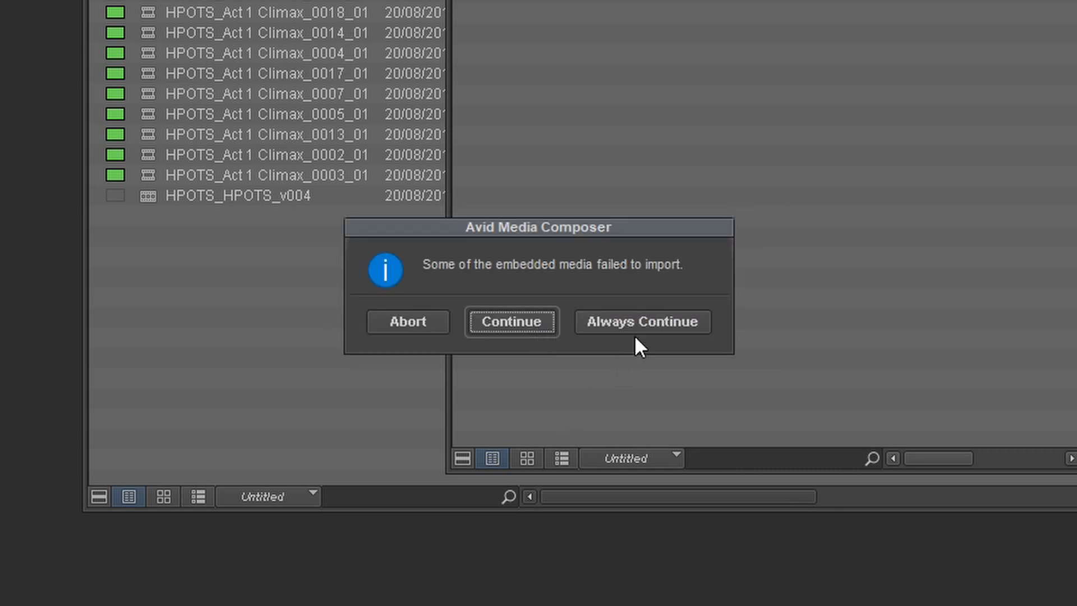
pyautogui.click(644, 321)
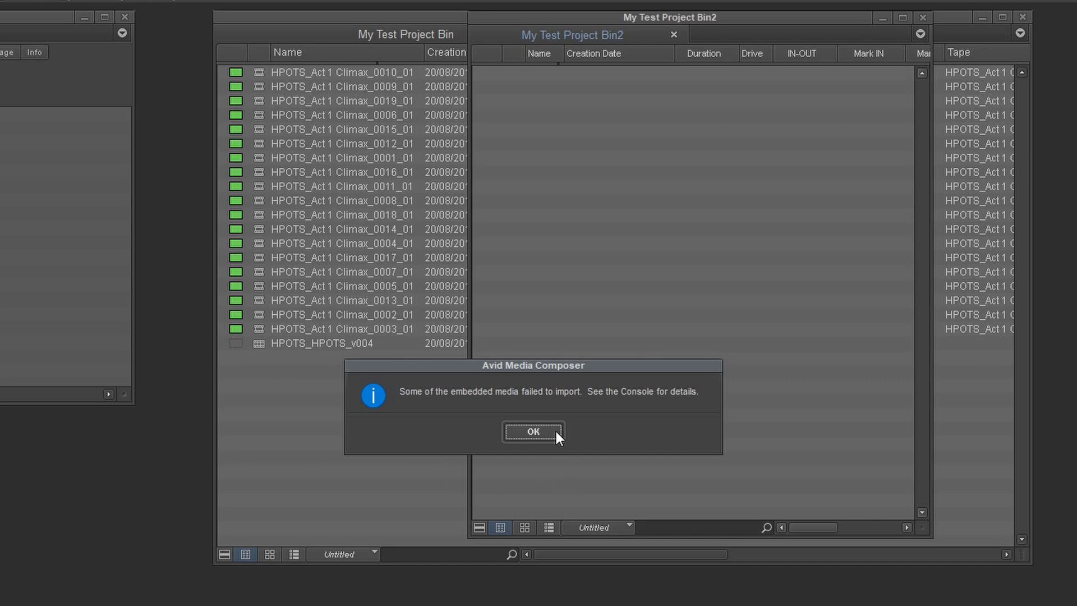
pyautogui.click(556, 434)
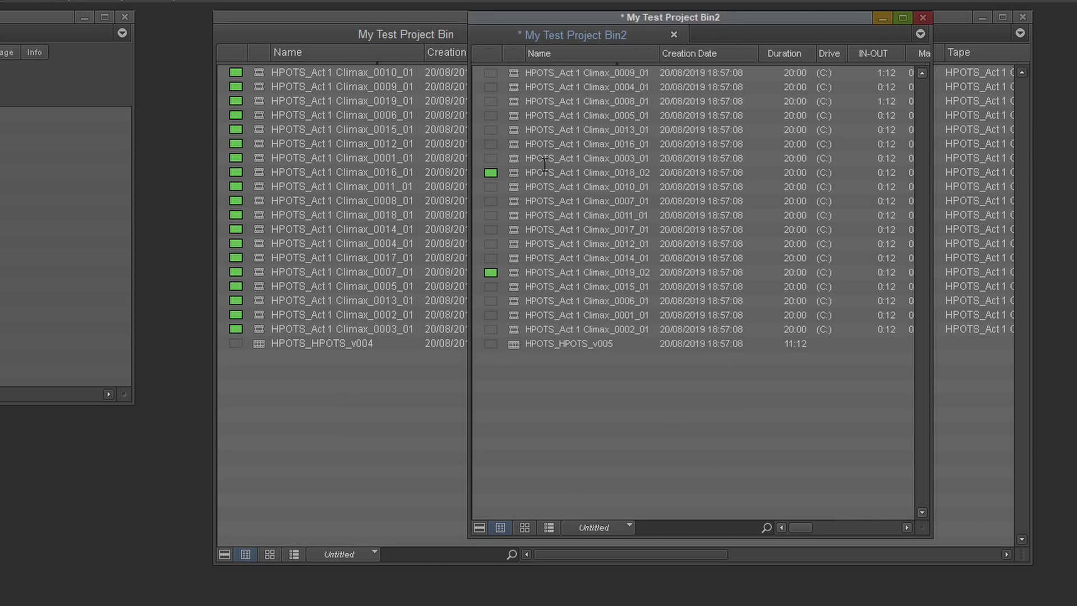
# Load the HPOTS_HPOTS_v005 sequence from My Test Project Bin2 and scrub through the start of its timeline
pyautogui.click(518, 346)
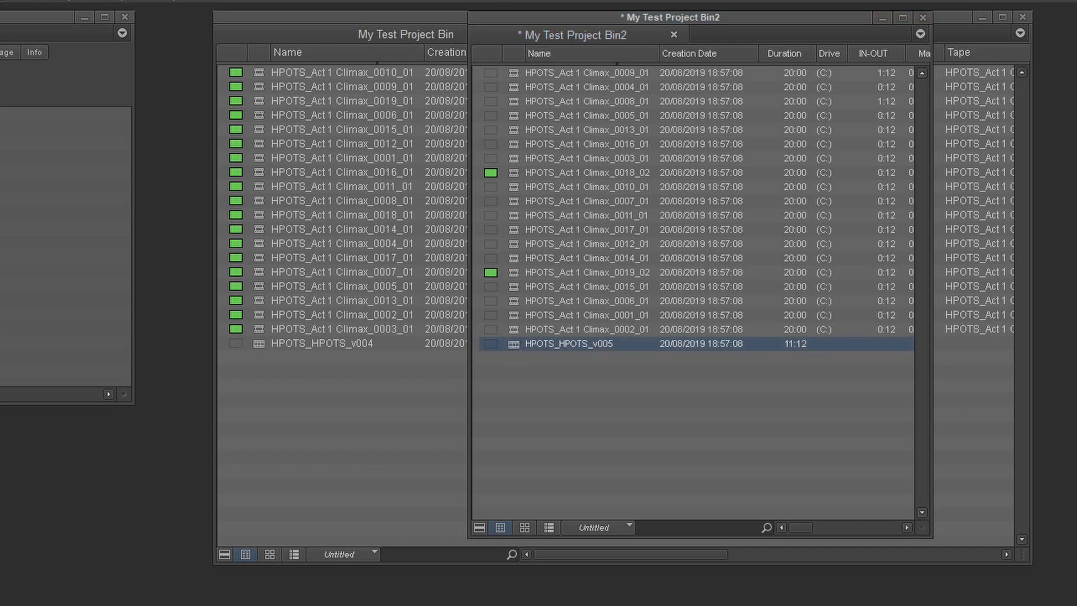
pyautogui.click(542, 287)
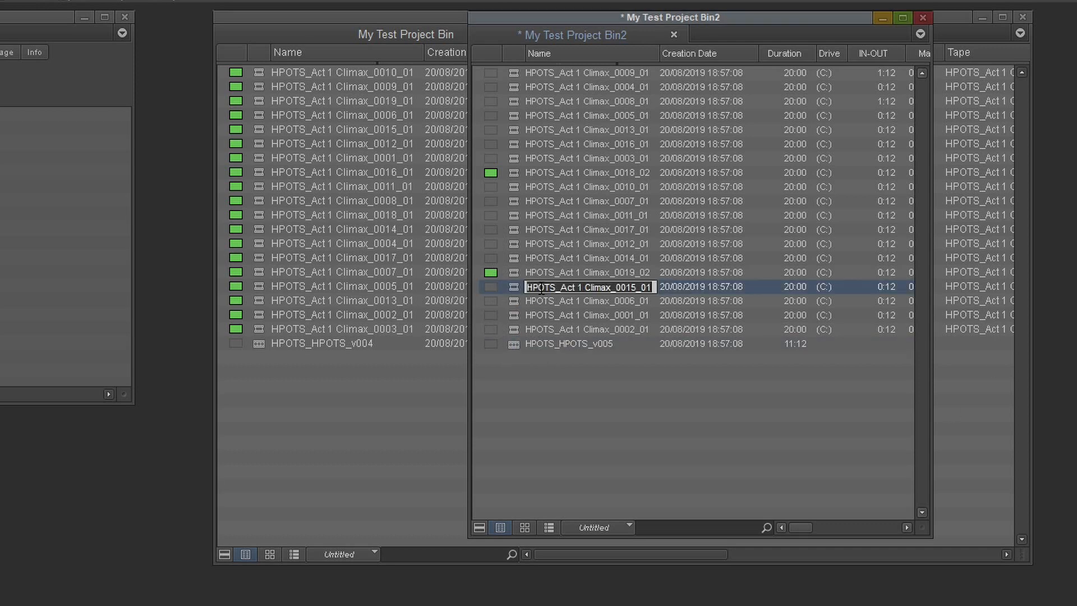
pyautogui.click(513, 331)
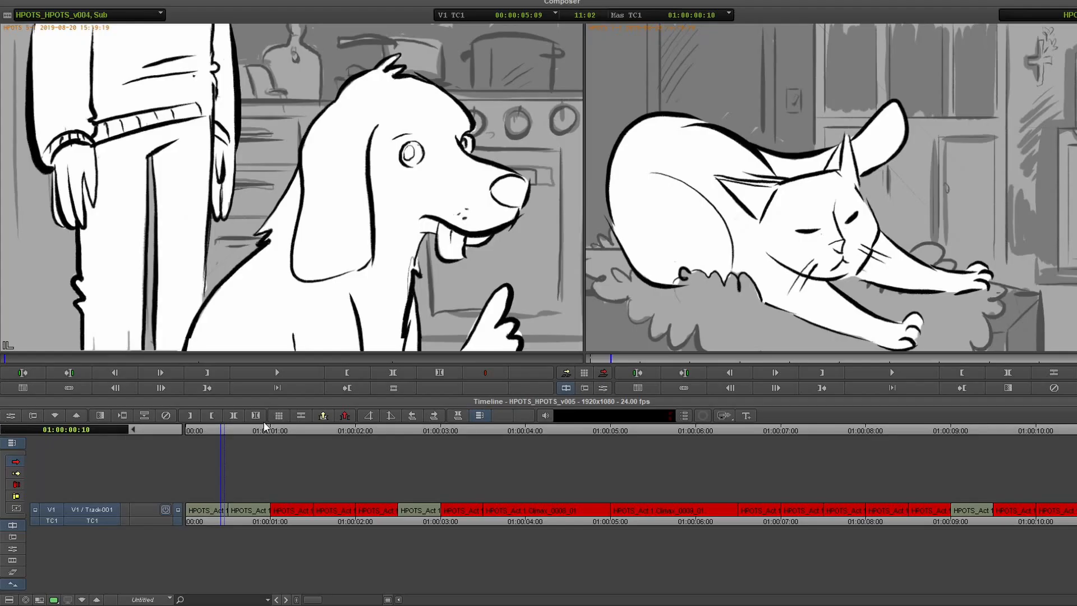
pyautogui.moveTo(233, 430); pyautogui.dragTo(288, 444)
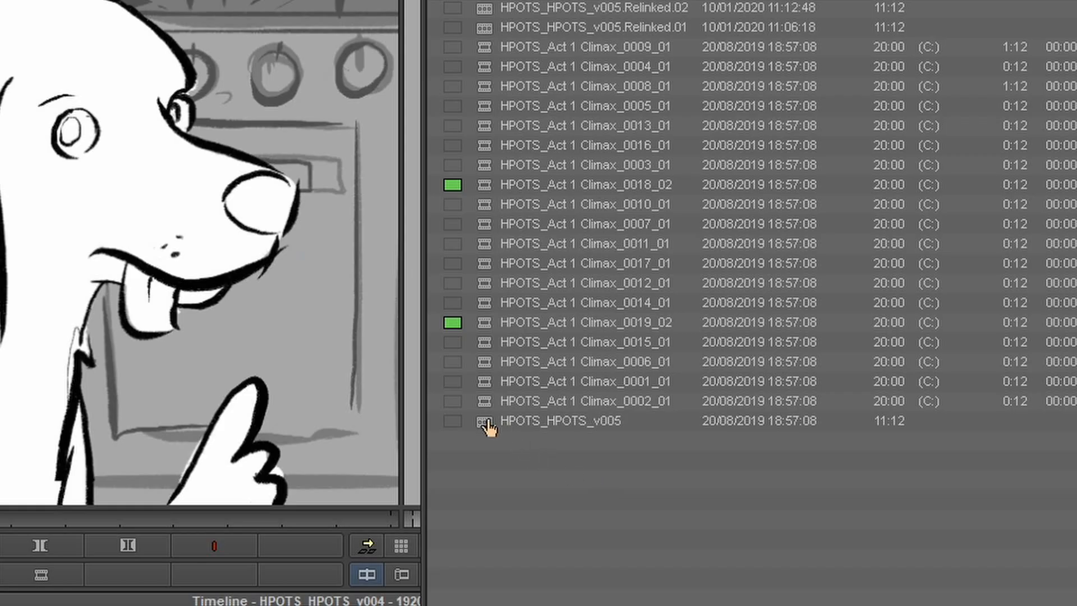
# Relink the HPOTS_HPOTS_v005 sequence to media on all available drives using the Highest Quality method, and scrub through the relinked timeline
pyautogui.rightClick(487, 421)
pyautogui.click(533, 496)
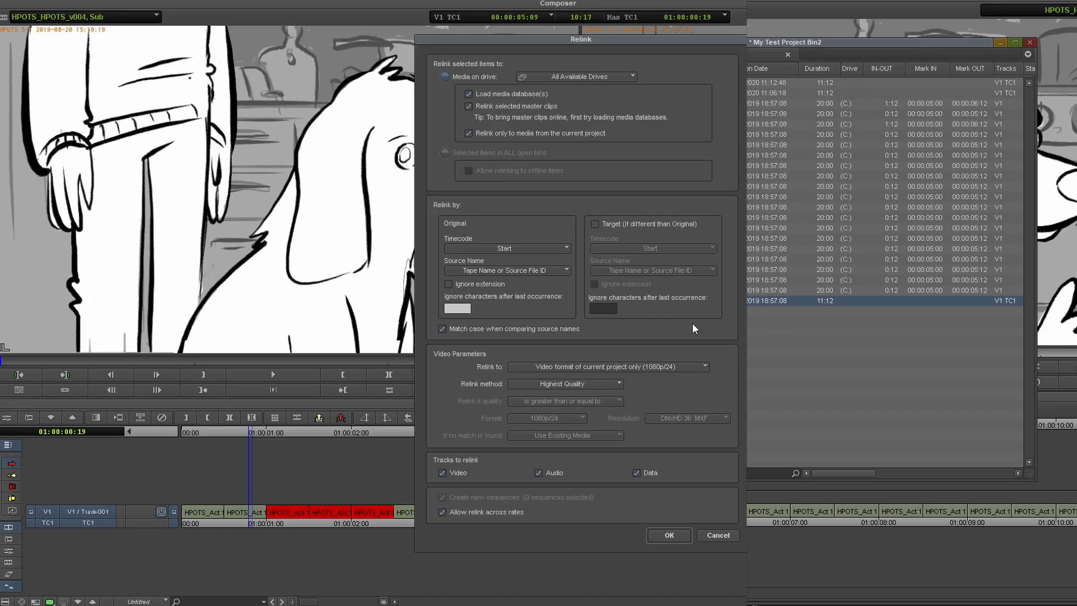
pyautogui.click(669, 535)
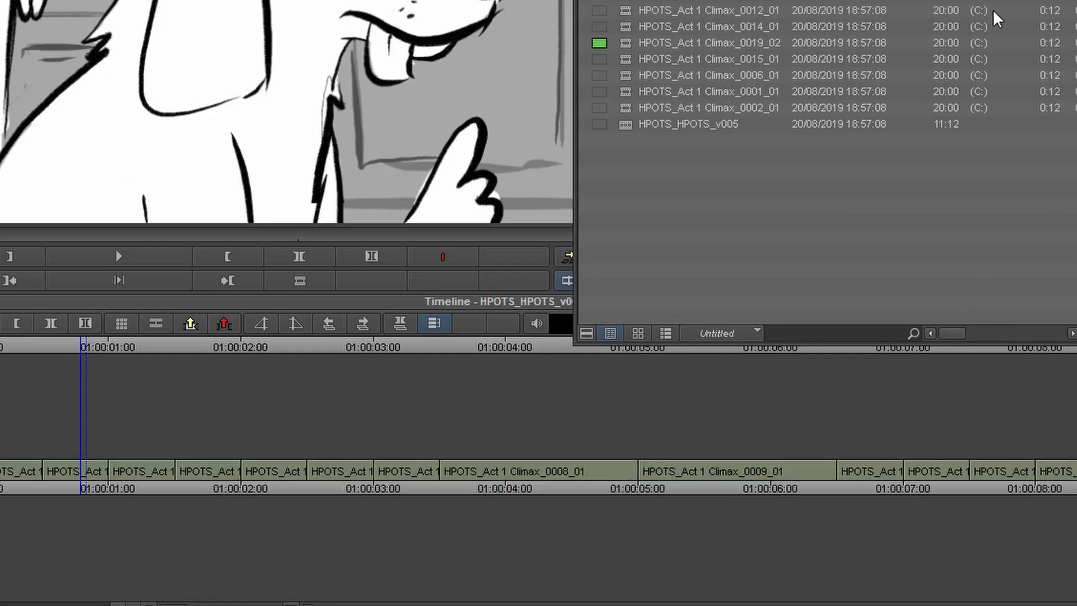
pyautogui.moveTo(566, 431); pyautogui.dragTo(759, 484)
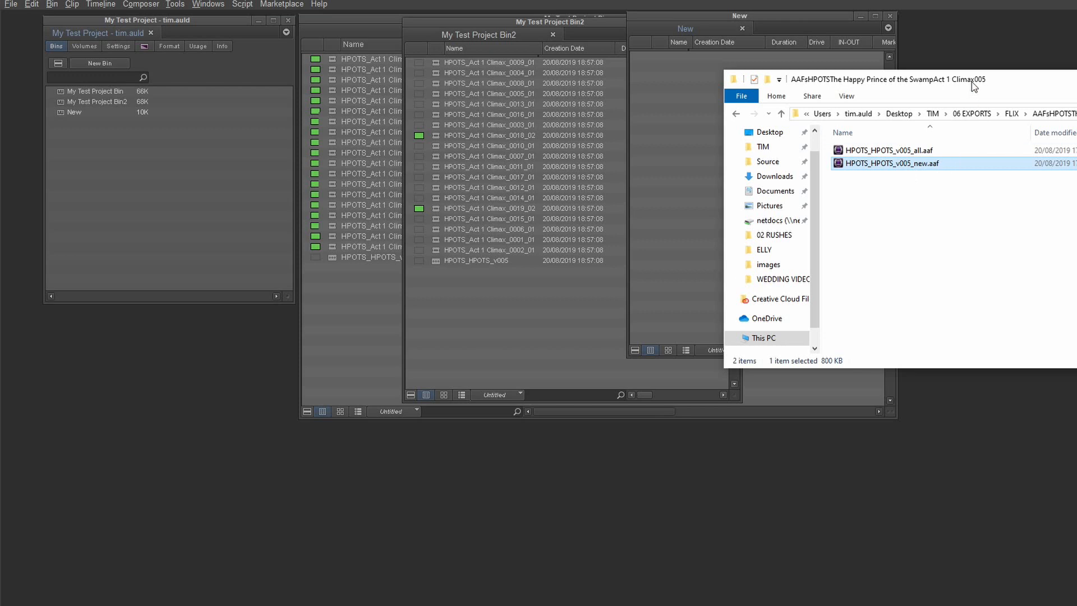
# Import HPOTS_HPOTS_v005_new.aaf into the New bin and bring up its sequence
pyautogui.moveTo(974, 85); pyautogui.dragTo(1076, 86)
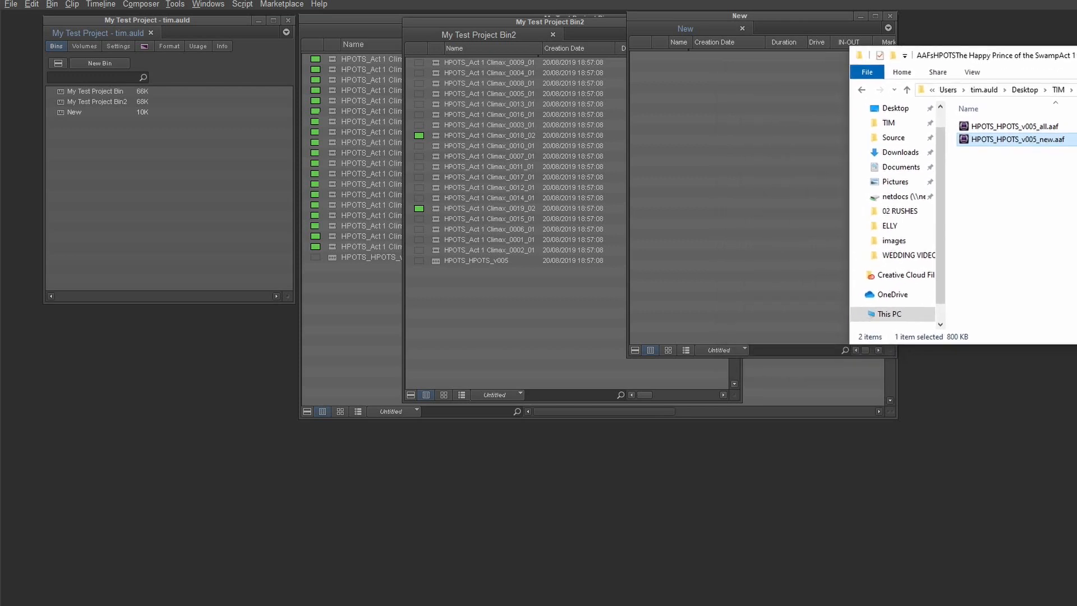
pyautogui.moveTo(976, 162); pyautogui.dragTo(807, 303)
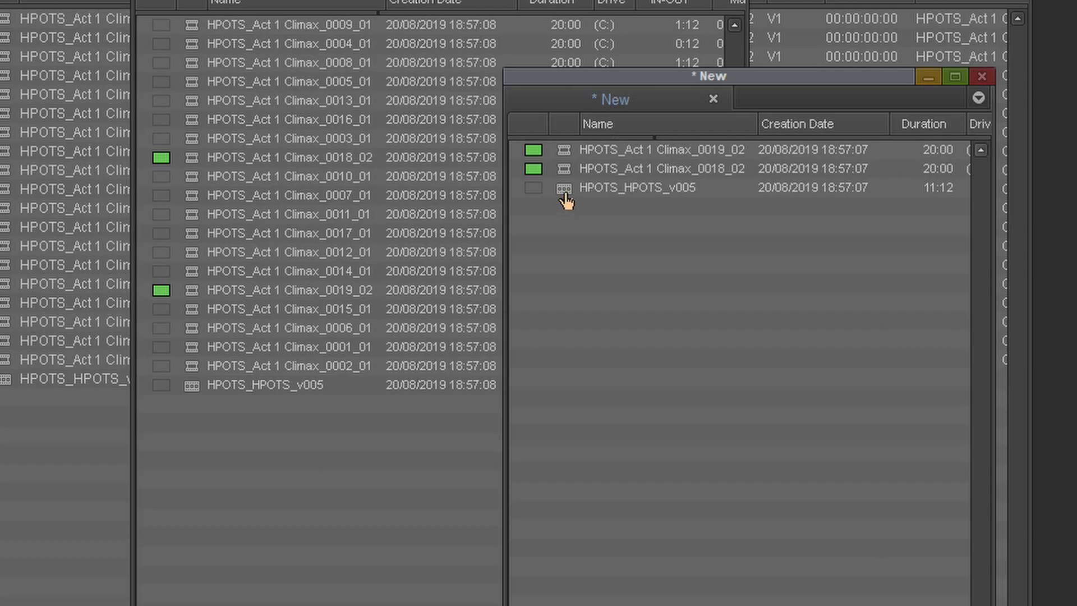
pyautogui.click(660, 78)
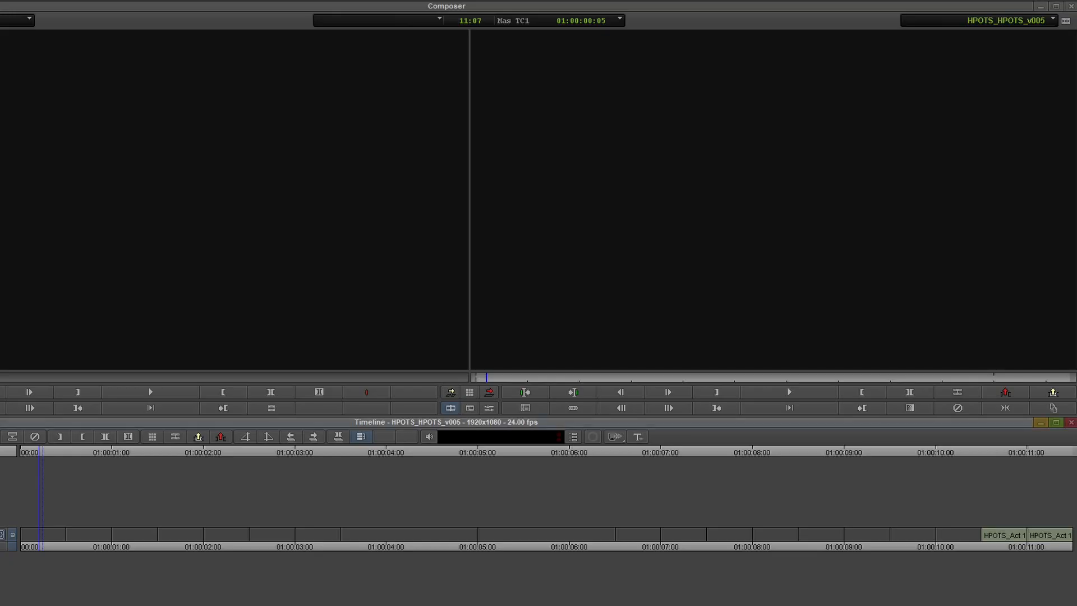
# Scrub the opening seconds of the new-panels HPOTS_HPOTS_v005 timeline and inspect its first few segments
pyautogui.moveTo(42, 450); pyautogui.dragTo(166, 453)
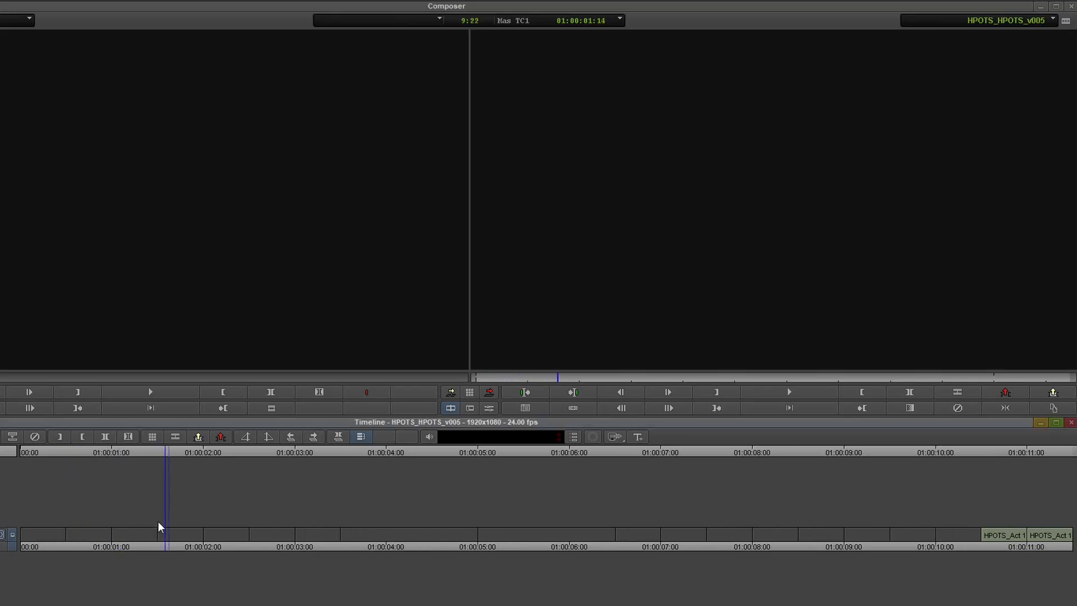
pyautogui.click(146, 538)
pyautogui.click(189, 537)
pyautogui.click(231, 537)
pyautogui.click(282, 536)
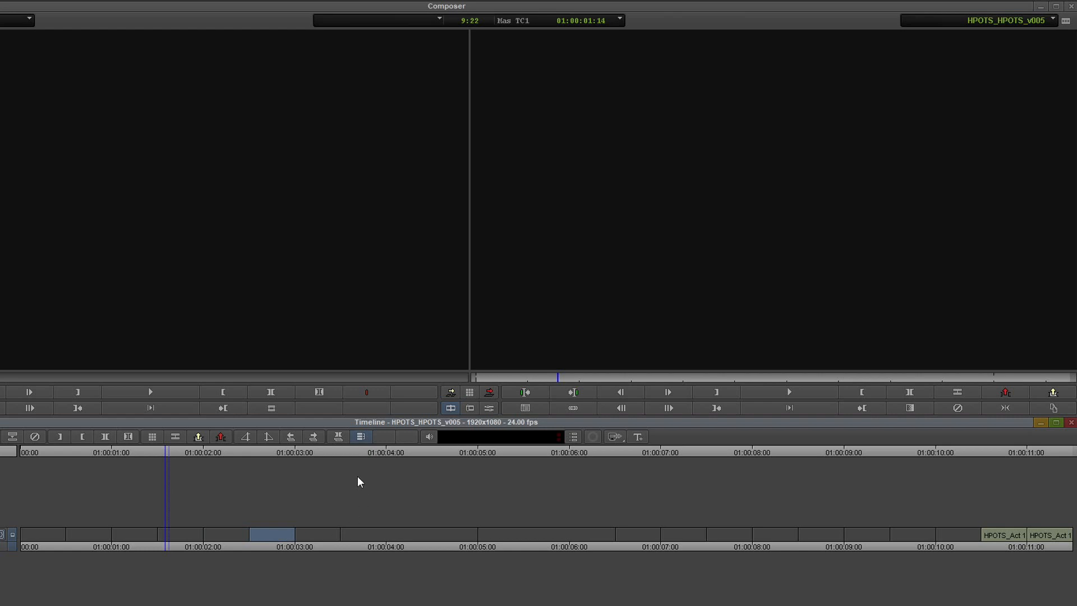
# Scrub to the end of the HPOTS_HPOTS_v005 timeline and play the last two clips
pyautogui.moveTo(352, 456); pyautogui.dragTo(978, 476)
pyautogui.click(998, 534)
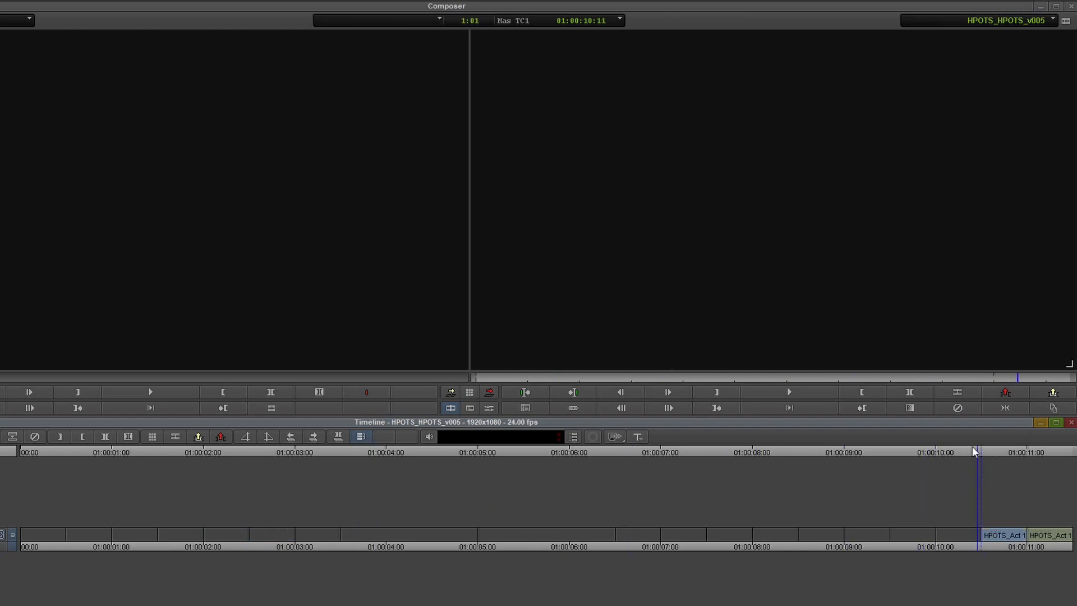
pyautogui.press('space')
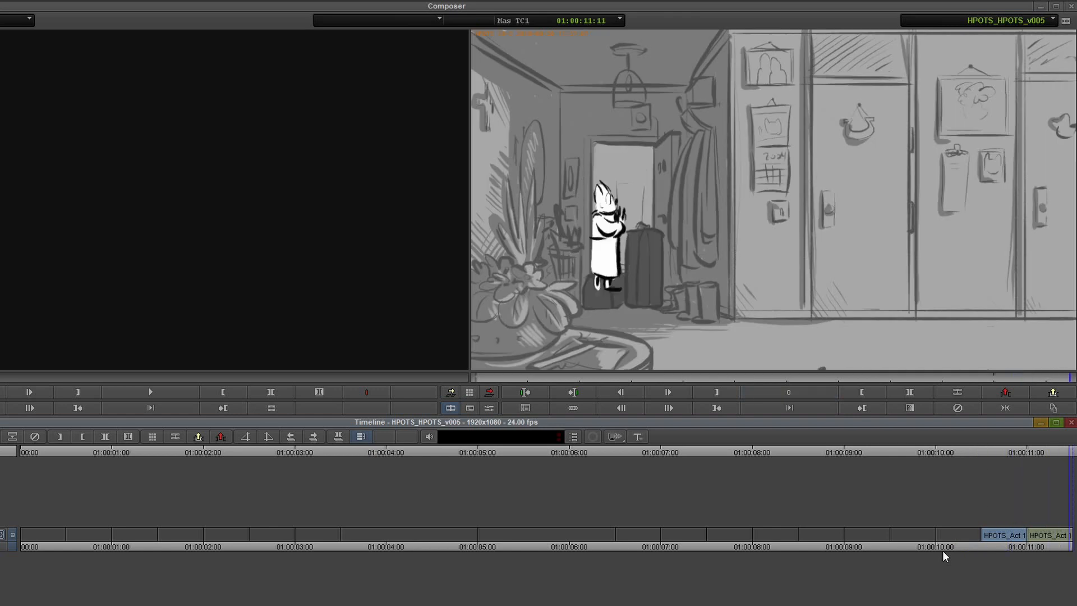
pyautogui.moveTo(988, 453)
pyautogui.mouseDown()
pyautogui.moveTo(1047, 455)
pyautogui.moveTo(982, 460)
pyautogui.mouseUp()
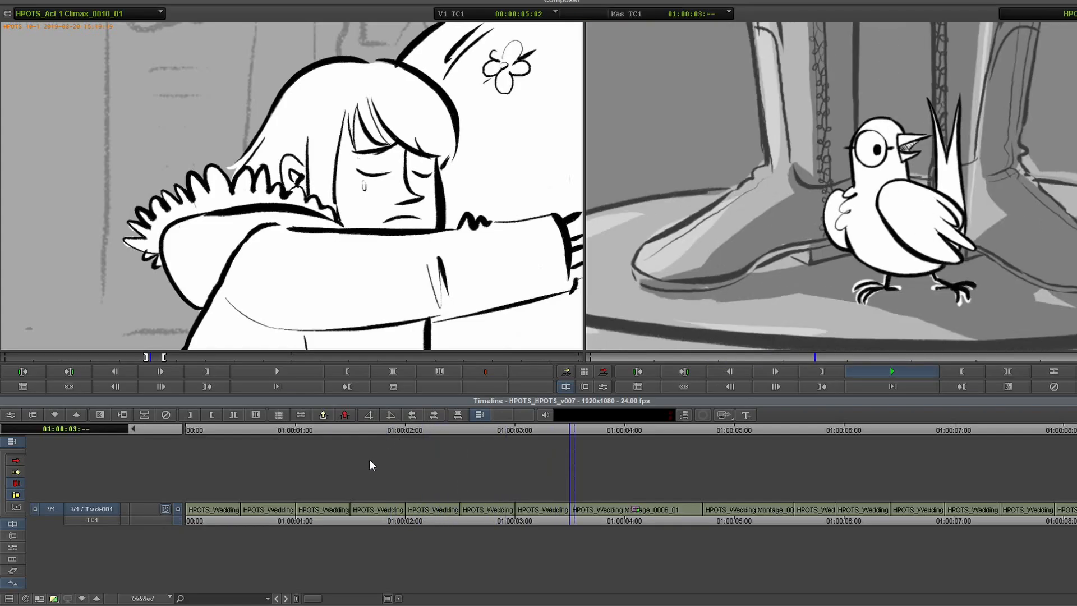
# Start an export of the HPOTS_HPOTS_v007 sequence with the FLIX setting, and open its AAF options to review the export methods
pyautogui.press('space')
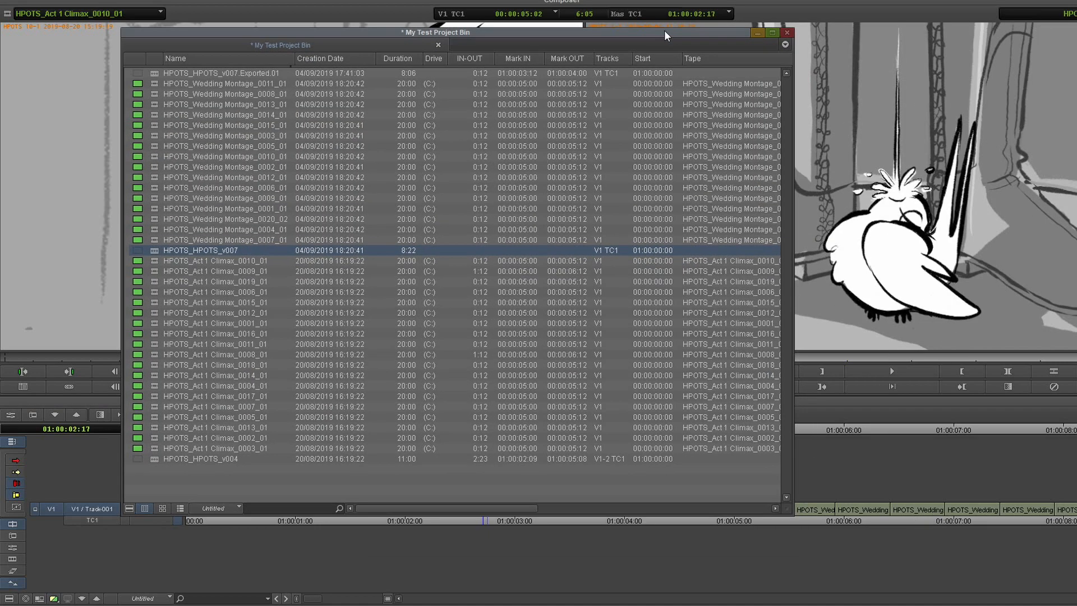
pyautogui.rightClick(157, 253)
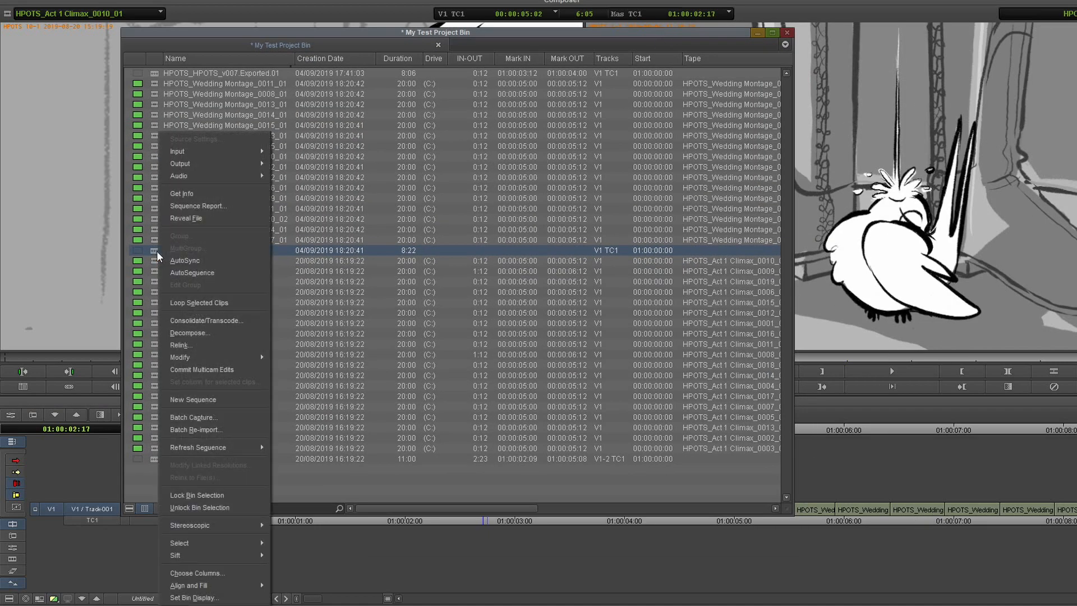
pyautogui.moveTo(223, 171)
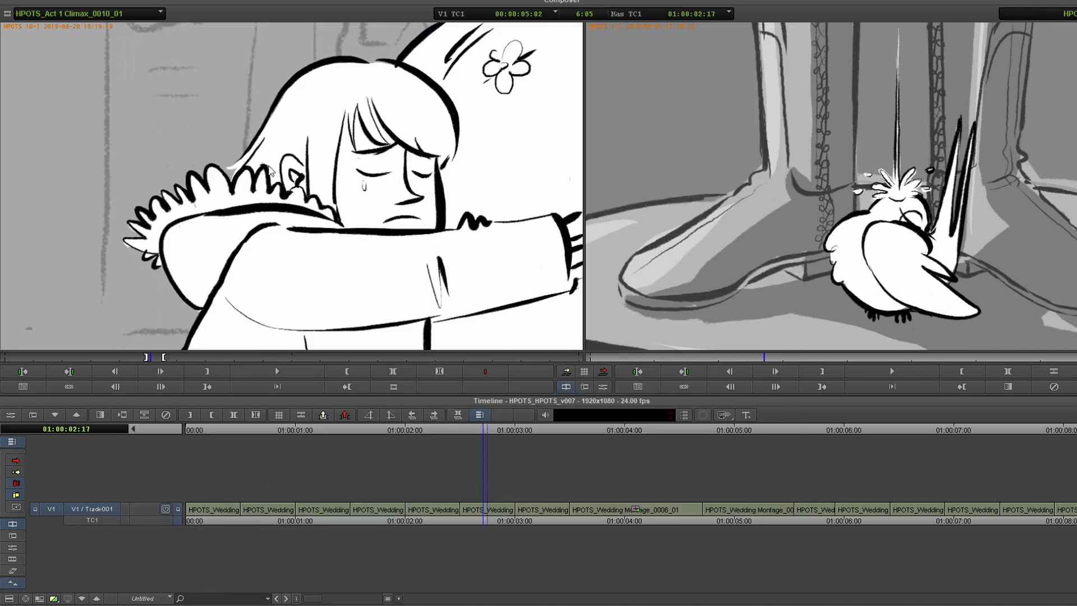
pyautogui.rightClick(794, 157)
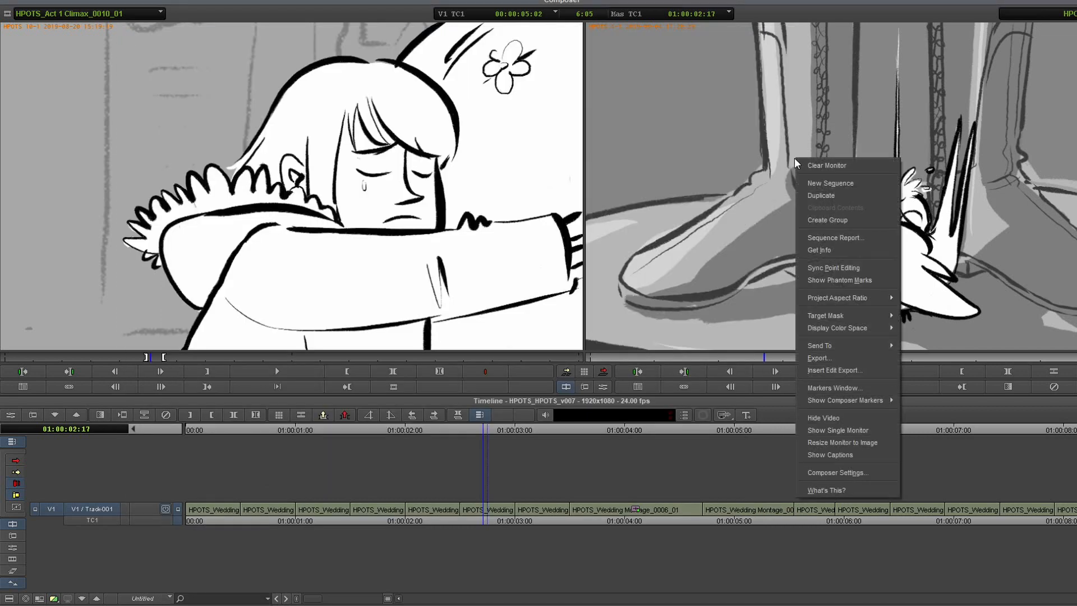
pyautogui.click(863, 359)
pyautogui.click(399, 362)
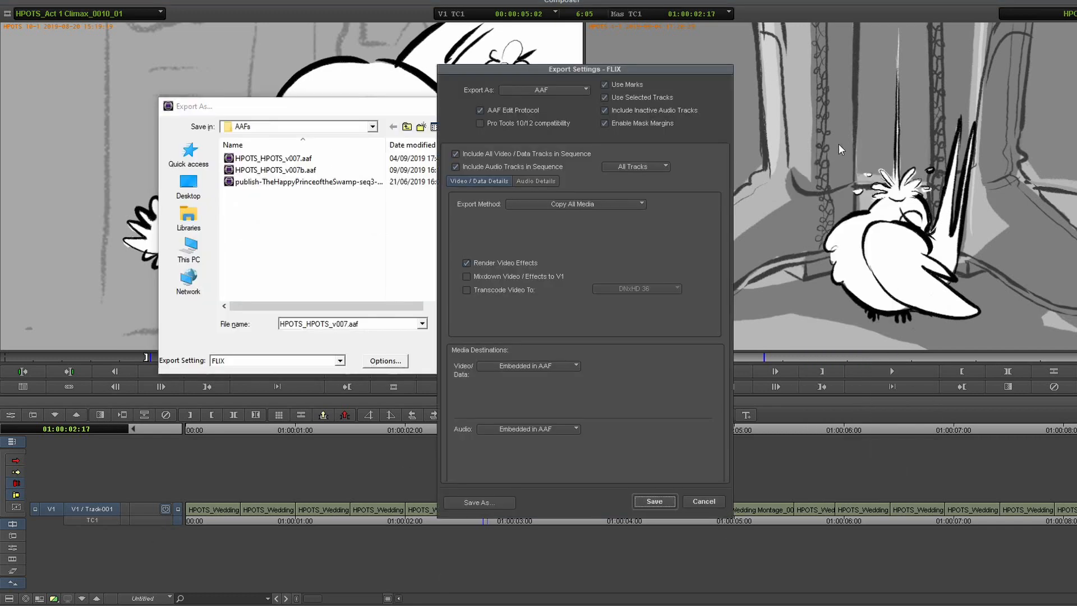
pyautogui.moveTo(677, 65); pyautogui.dragTo(715, 58)
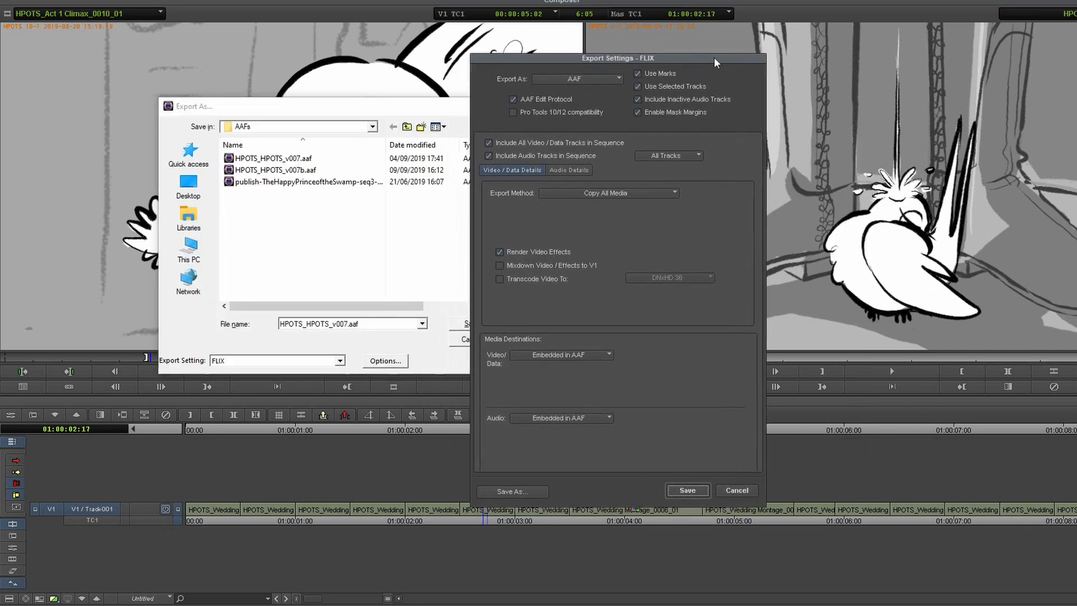
pyautogui.click(661, 195)
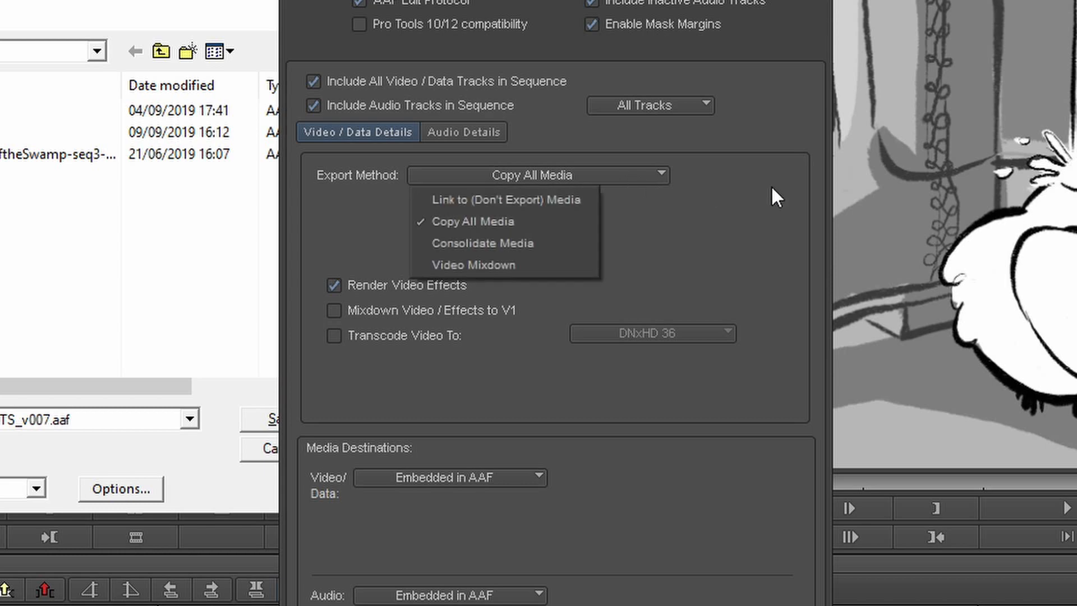
# In the Flix Avid Media Composer preferences, set the codec to DNxHD 36
pyautogui.click(550, 425)
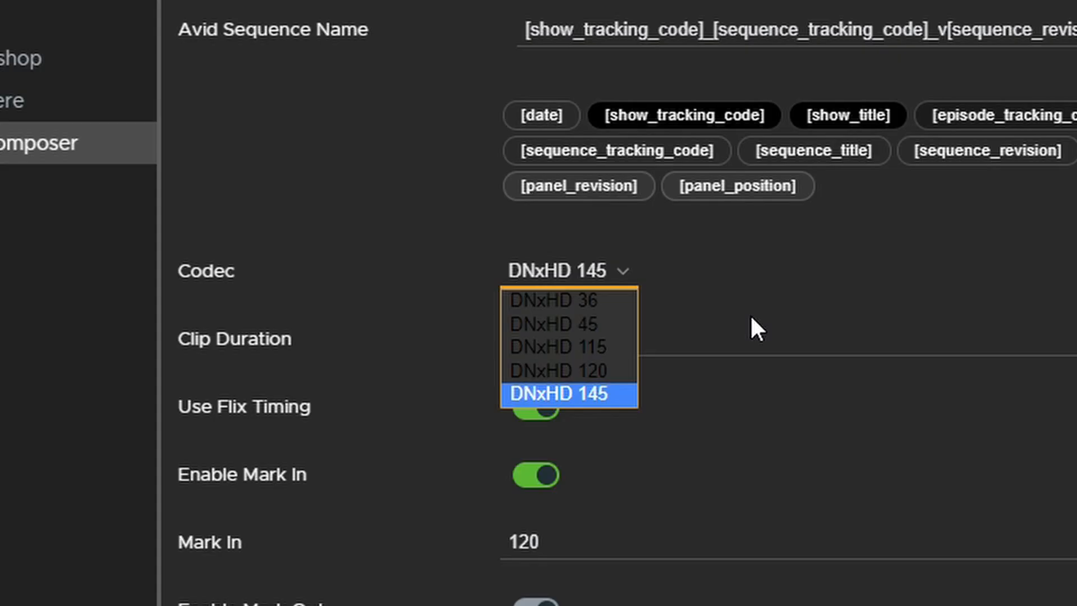
pyautogui.press('Up')
pyautogui.press('Up')
pyautogui.press('Up')
pyautogui.press('Down')
pyautogui.press('Up')
pyautogui.press('Up')
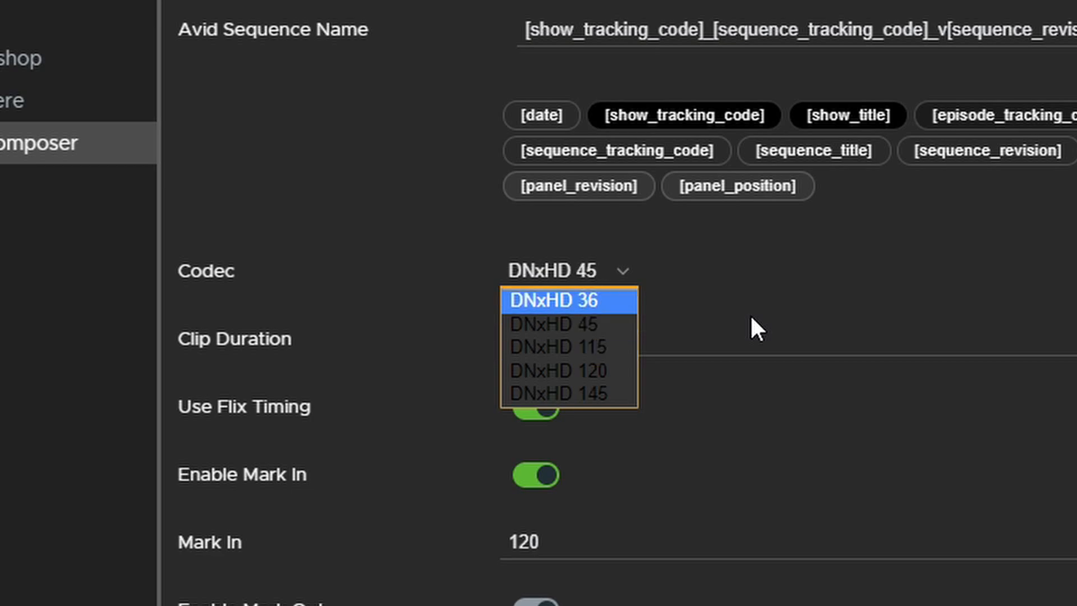
pyautogui.press('Return')
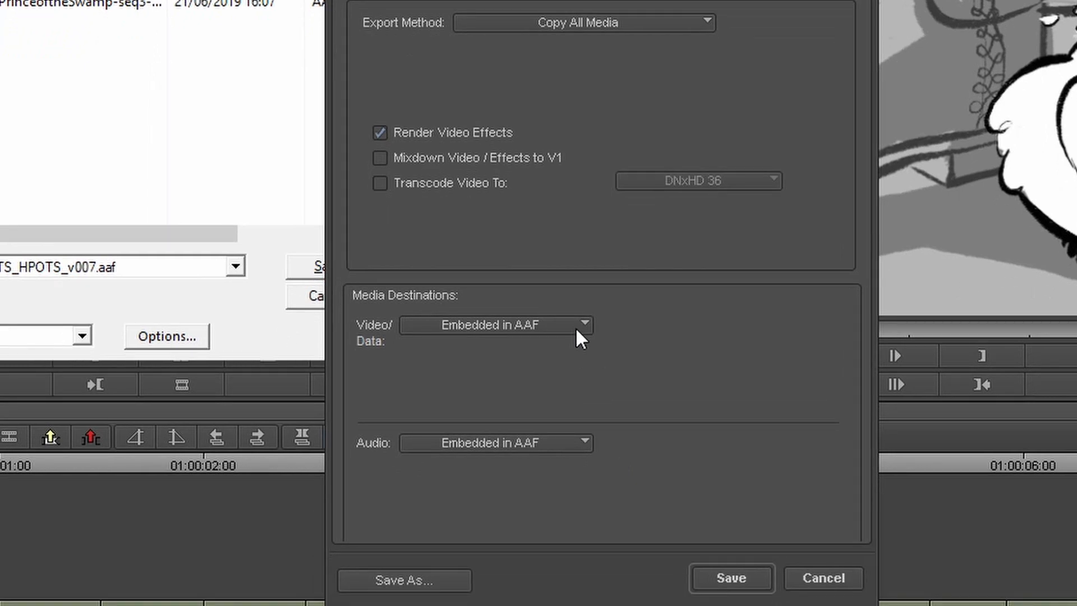
# Set the video and data destination to Embedded in AAF, check the audio details, and save the FLIX export settings
pyautogui.click(578, 331)
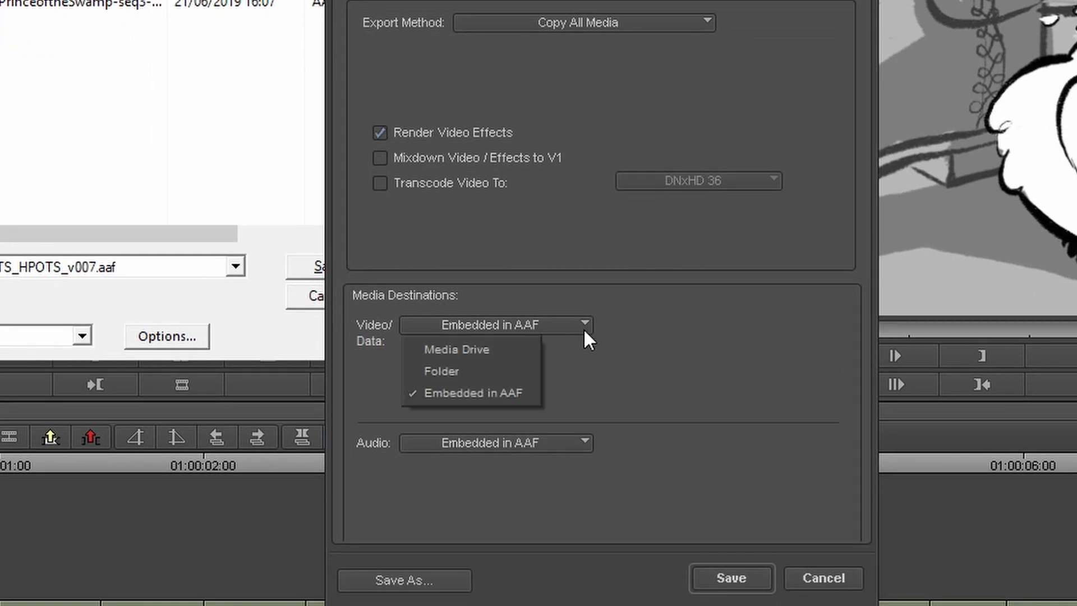
pyautogui.click(514, 393)
pyautogui.click(386, 272)
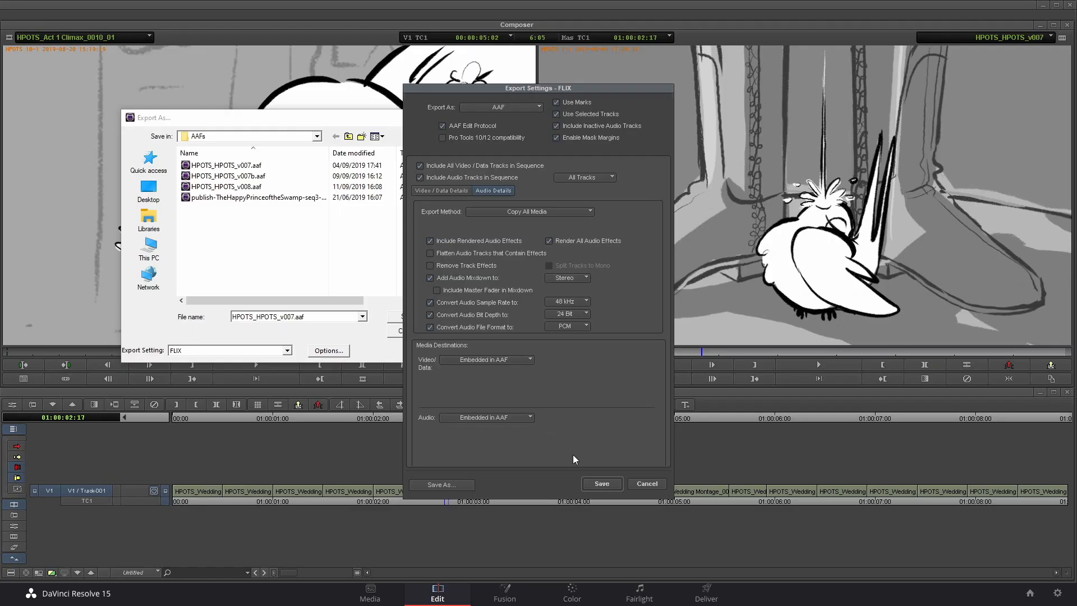
pyautogui.click(690, 596)
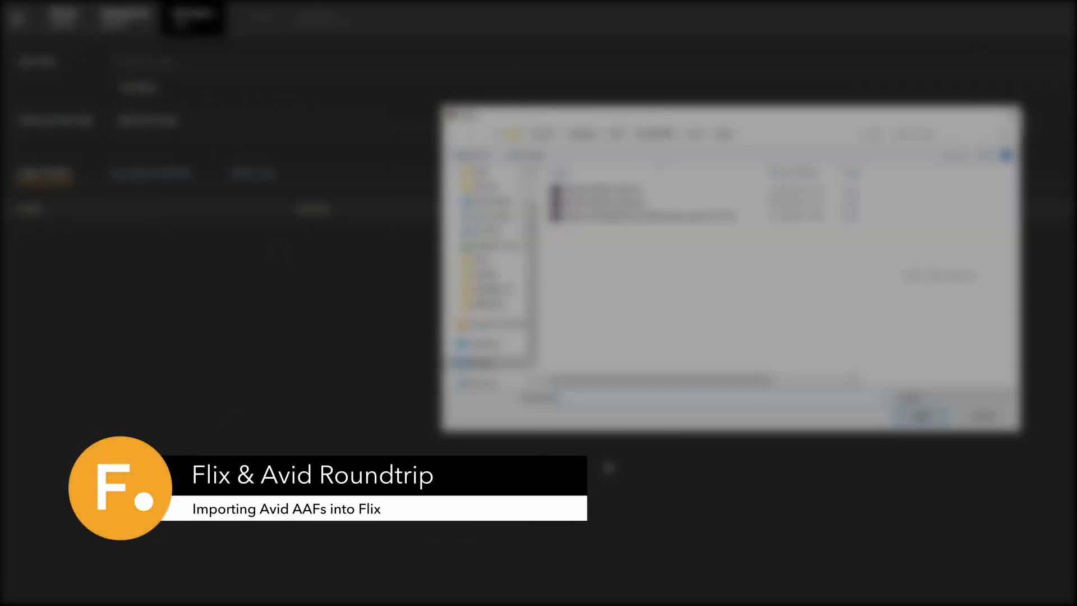
pyautogui.click(696, 195)
pyautogui.click(677, 202)
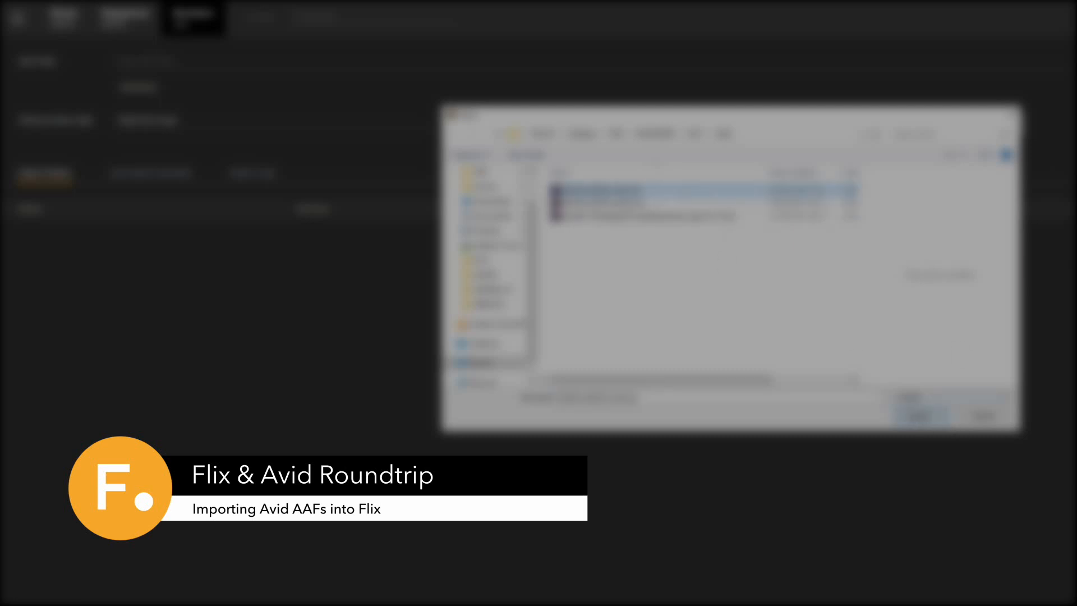
pyautogui.doubleClick(695, 199)
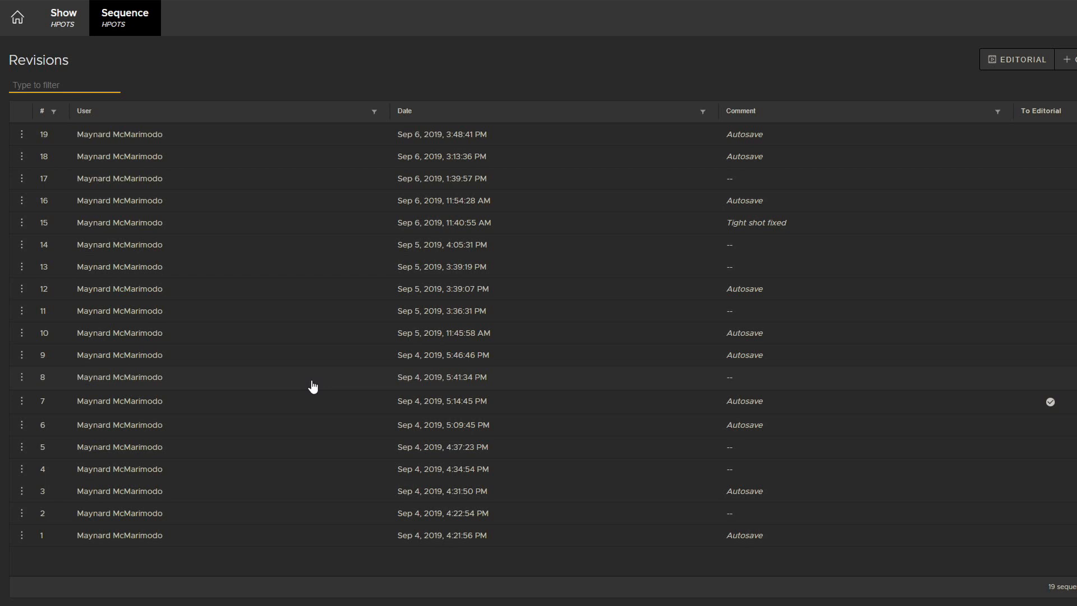
# Switch to Flix, open the editorial import for the HPOTS sequence, and load HPOTS_HPOTS_v007.aaf as the AAF path
pyautogui.click(1024, 63)
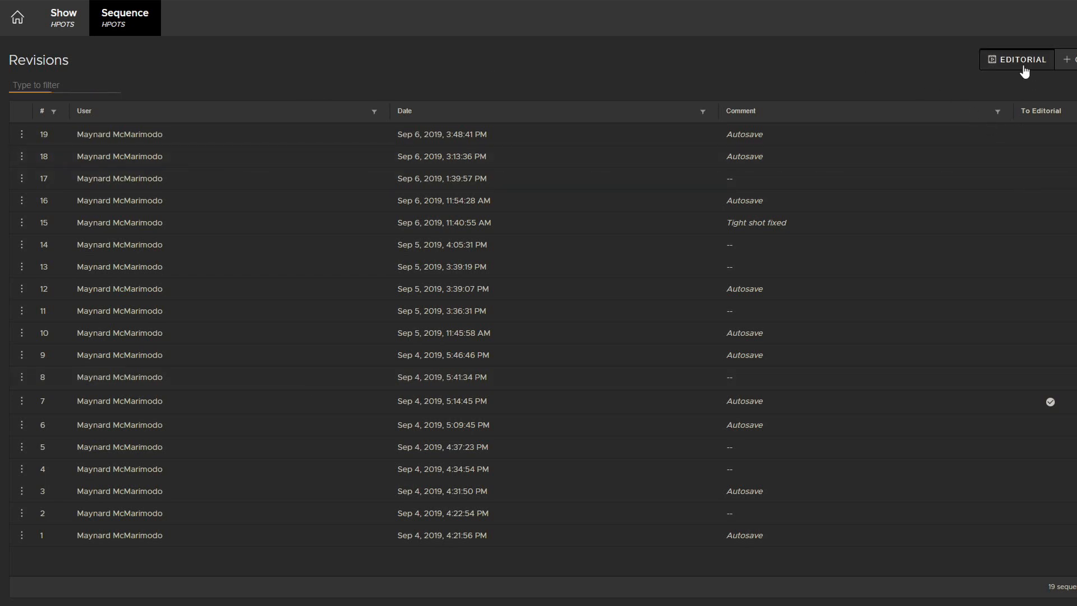
pyautogui.click(177, 61)
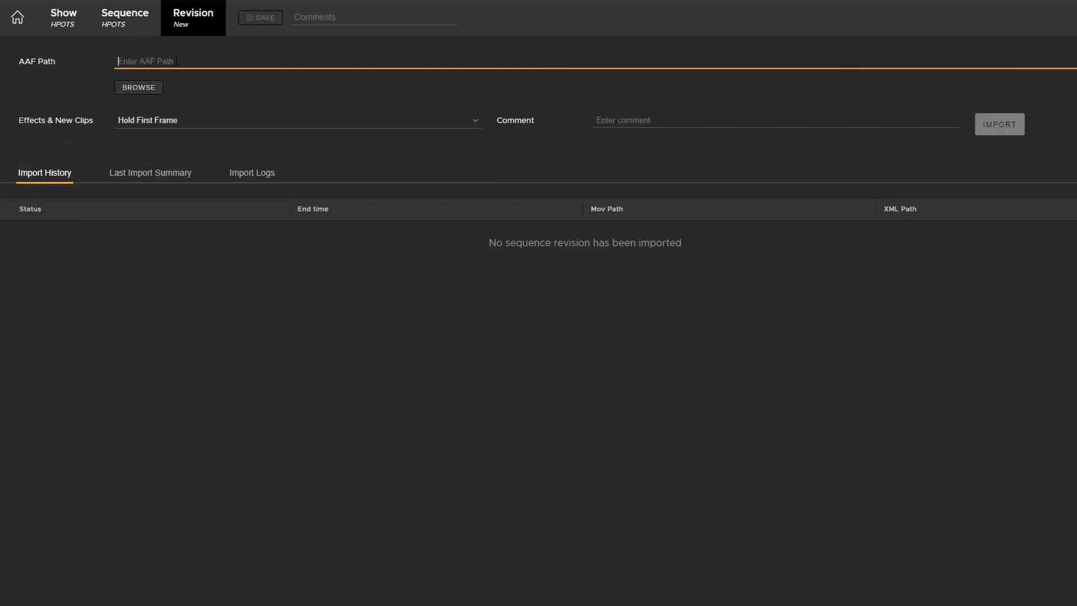
pyautogui.click(141, 88)
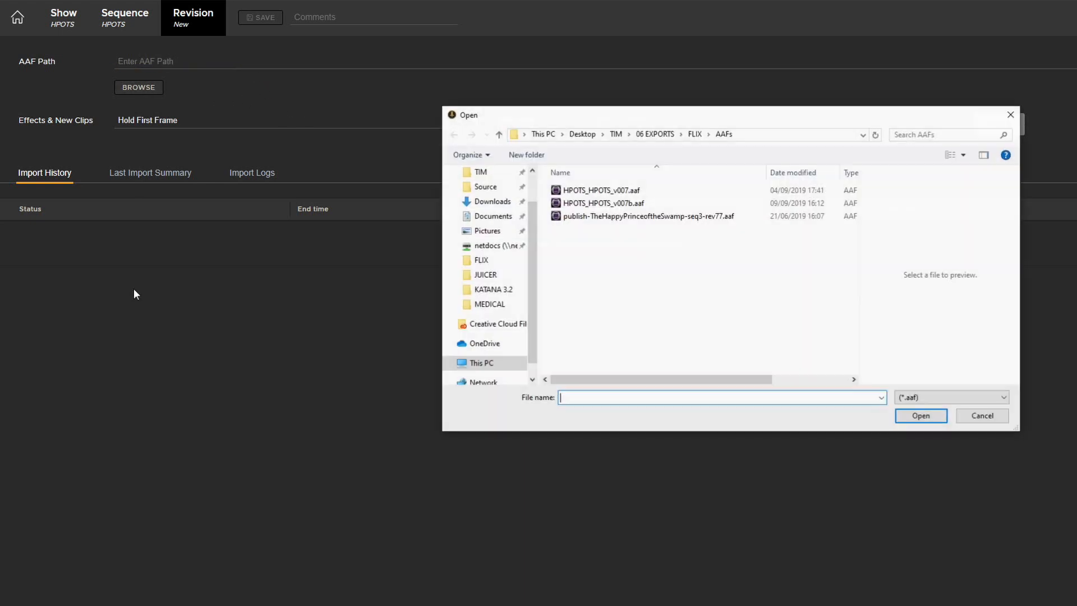
pyautogui.click(698, 194)
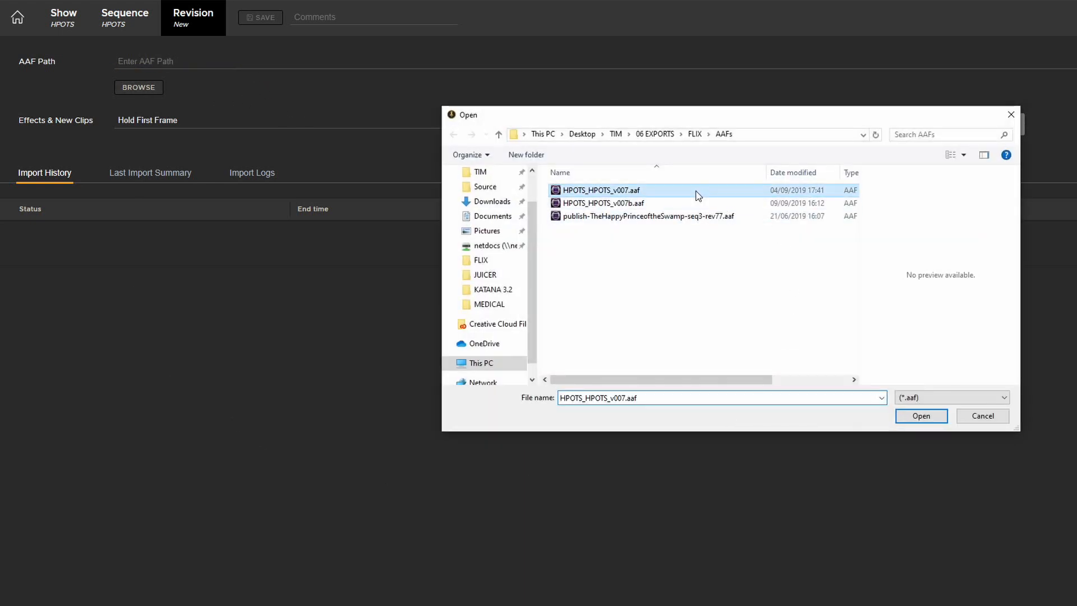
pyautogui.click(921, 416)
# Switch to Avid Media Composer and play the Resize effect from its first keyframe in the Effect Editor
pyautogui.click(454, 120)
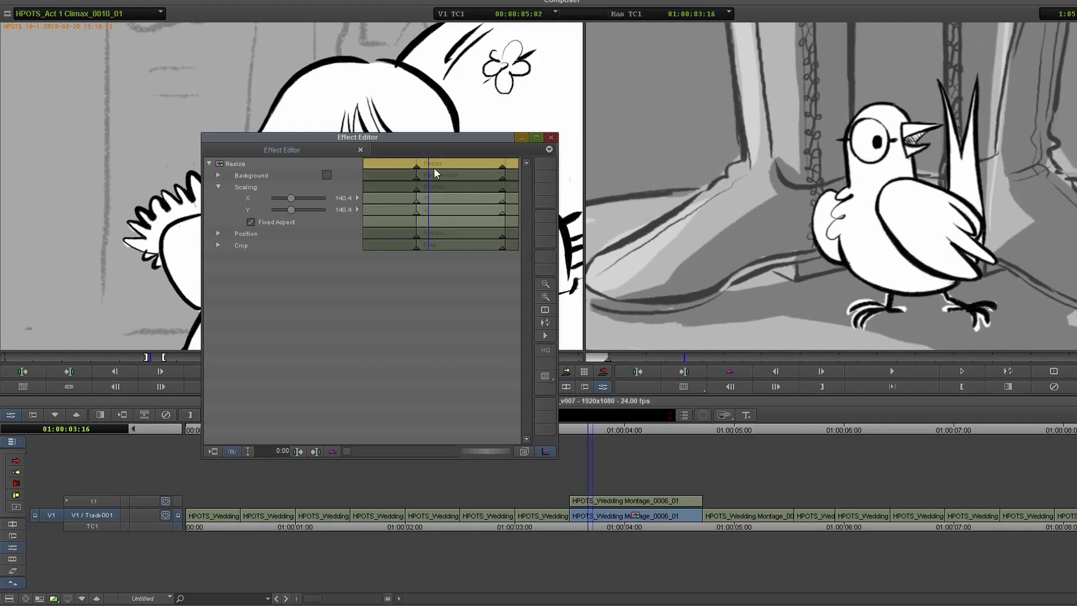
pyautogui.moveTo(434, 168)
pyautogui.mouseDown()
pyautogui.moveTo(463, 168)
pyautogui.moveTo(418, 172)
pyautogui.mouseUp()
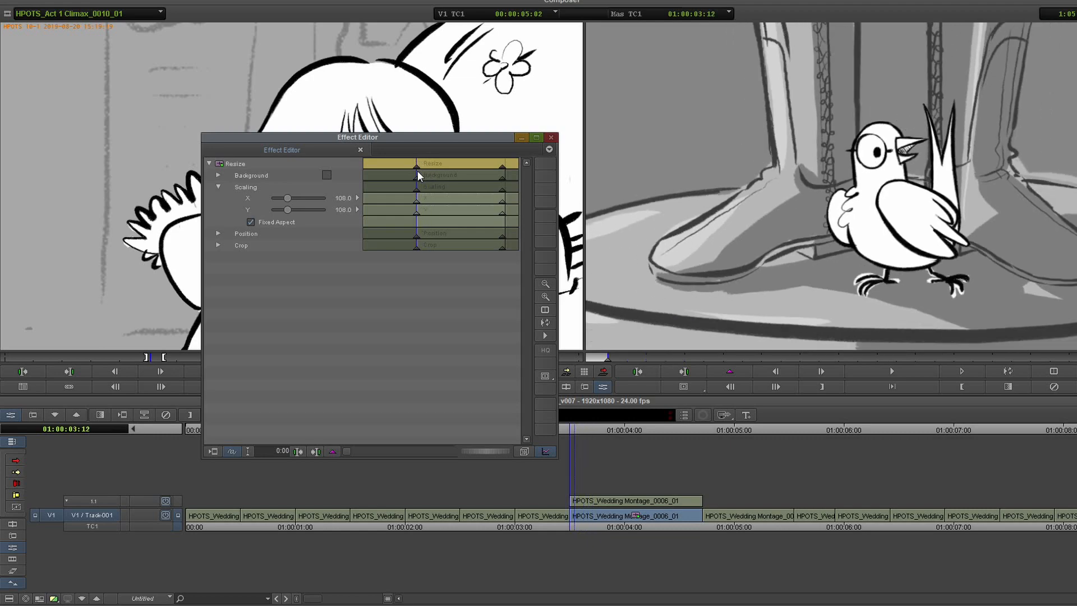
pyautogui.press('space')
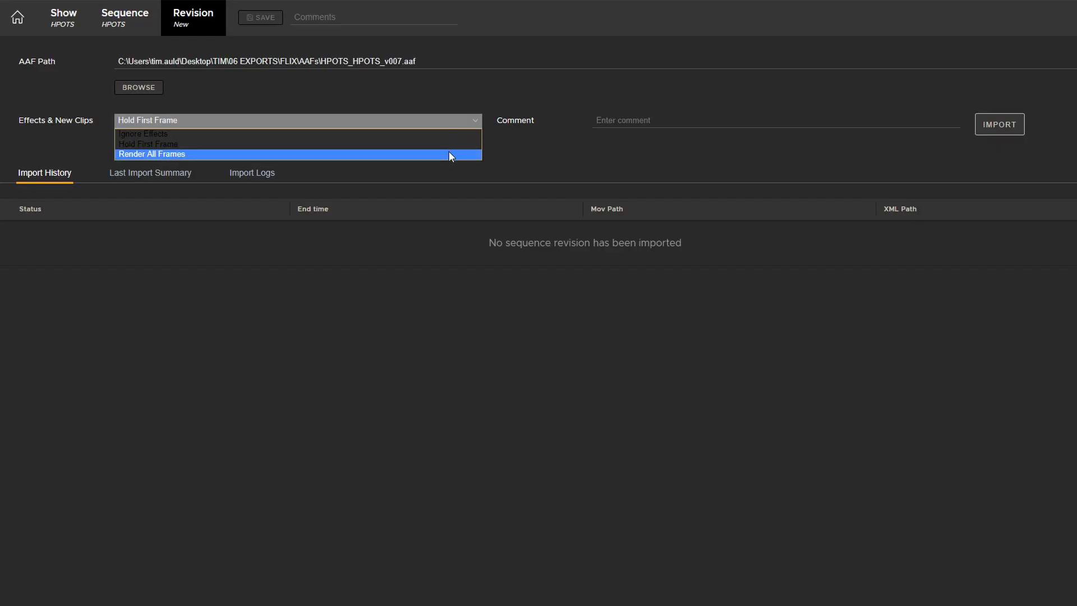
# In Flix, set effects and new clips to Render All Frames, enter the comment "Resize effect added", and import the AAF
pyautogui.click(448, 153)
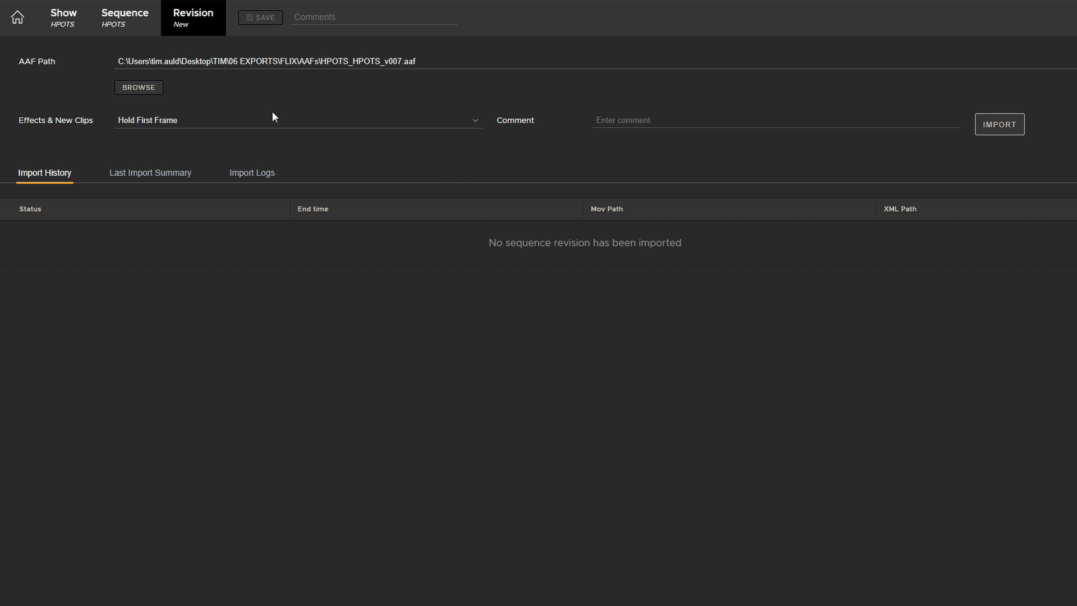
pyautogui.click(476, 125)
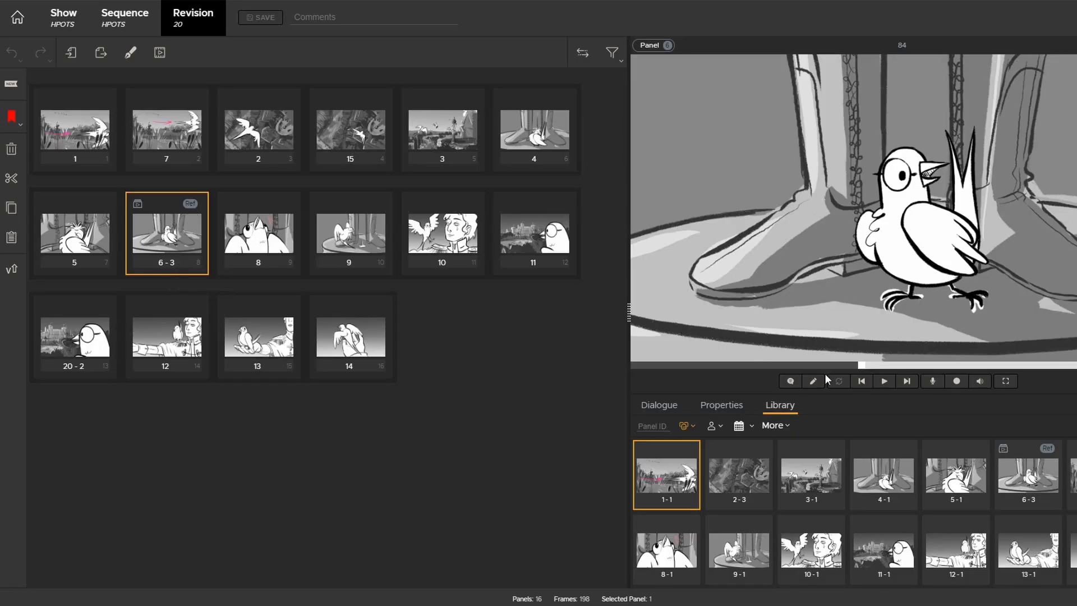
pyautogui.click(884, 380)
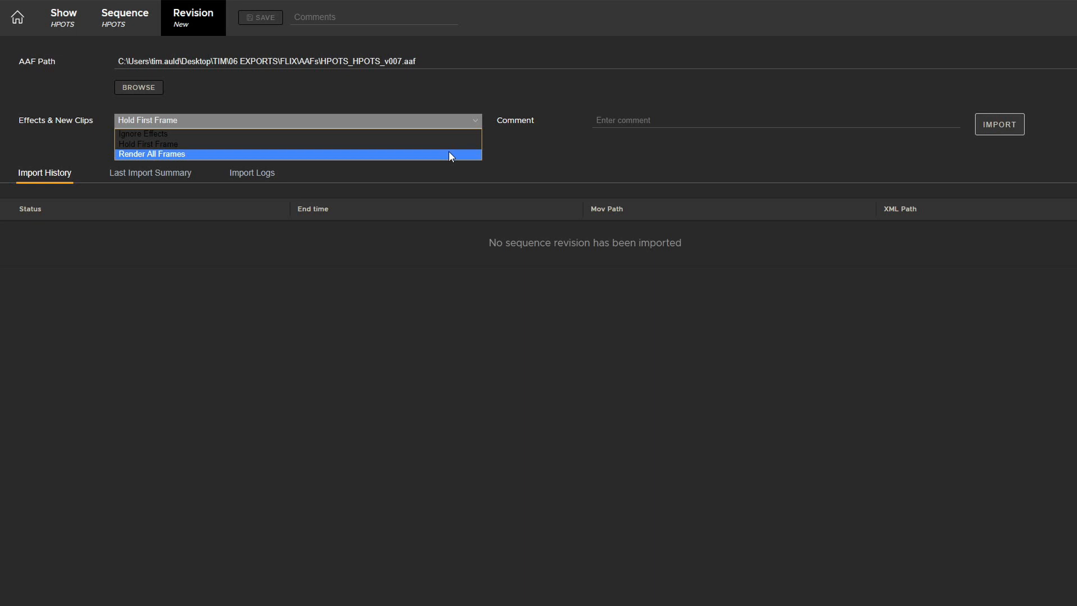
pyautogui.click(449, 154)
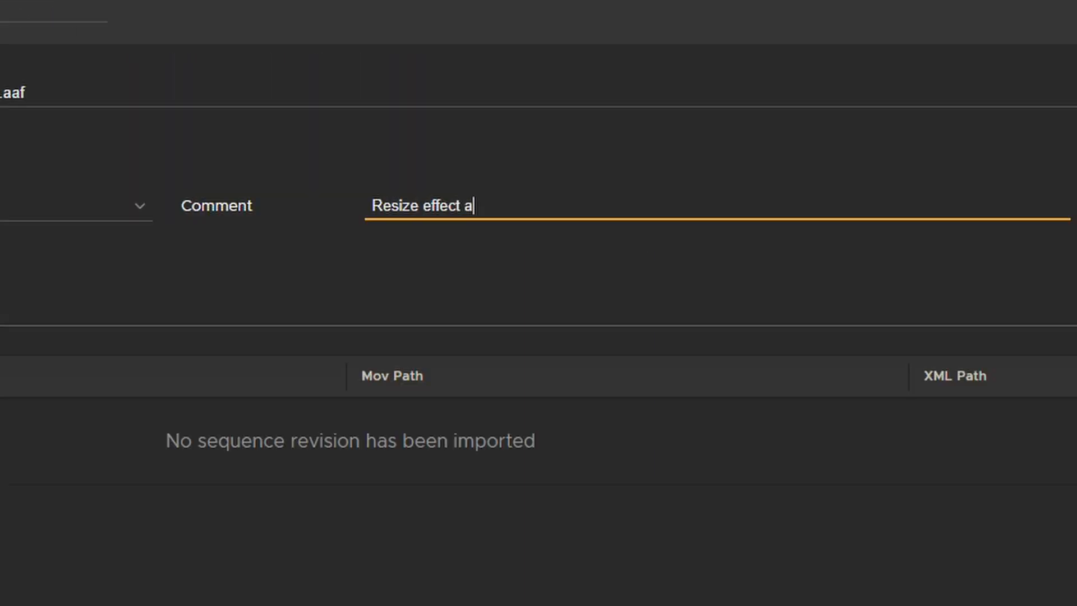
pyautogui.write('dde')
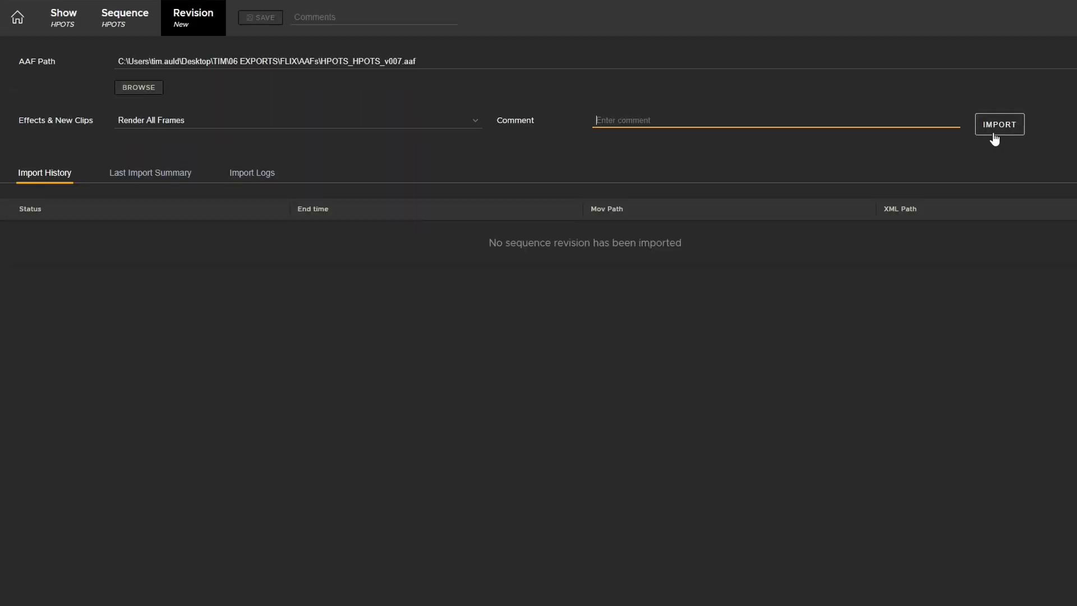
pyautogui.click(994, 135)
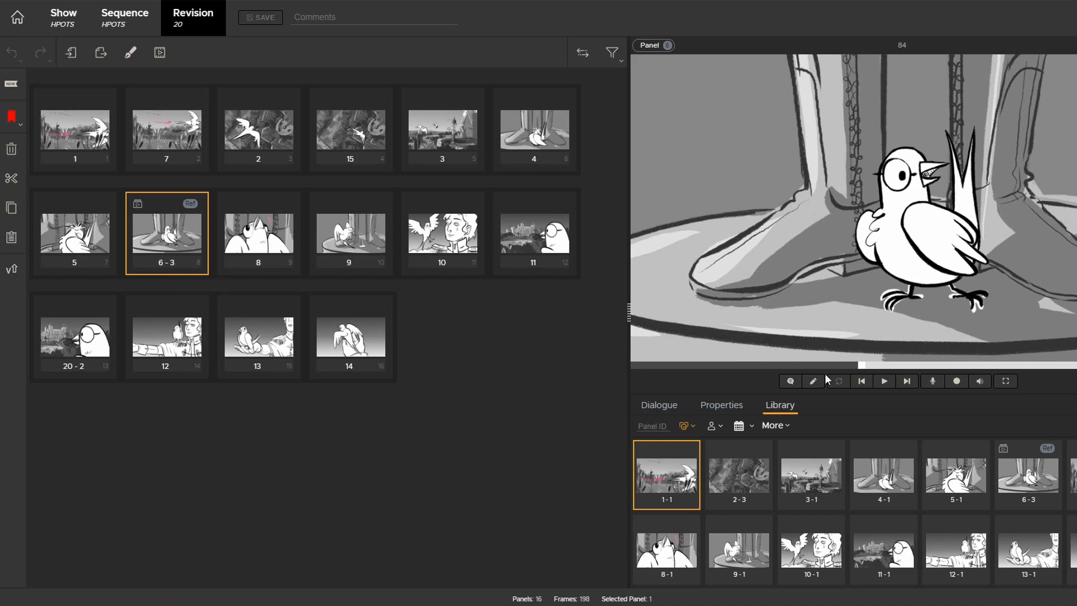
# Play the imported sequence from panel 6-3 to check the resize animation, and pause playback
pyautogui.click(884, 381)
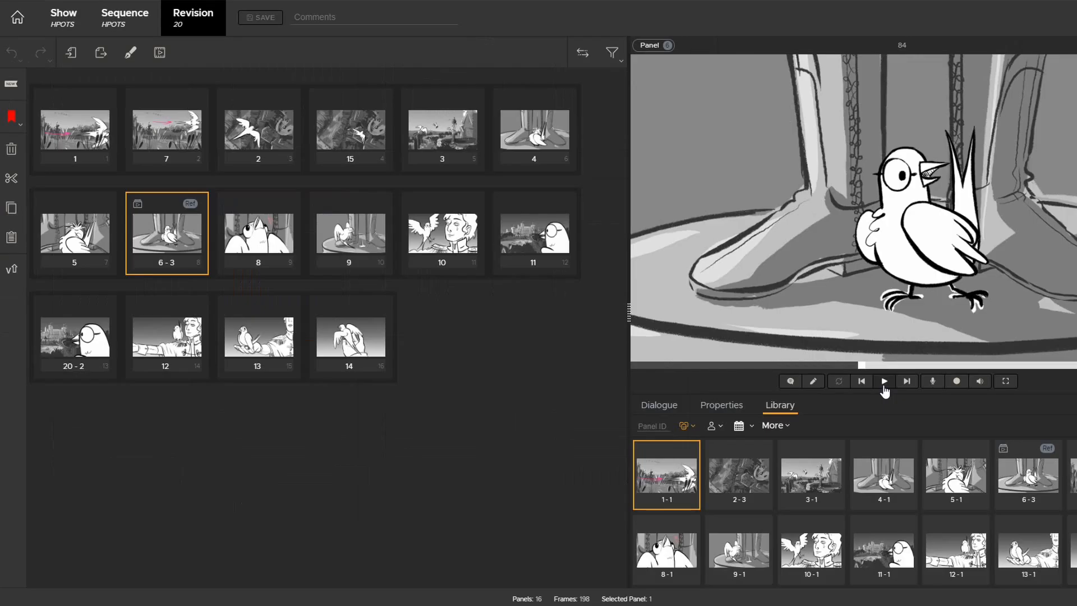
pyautogui.click(884, 383)
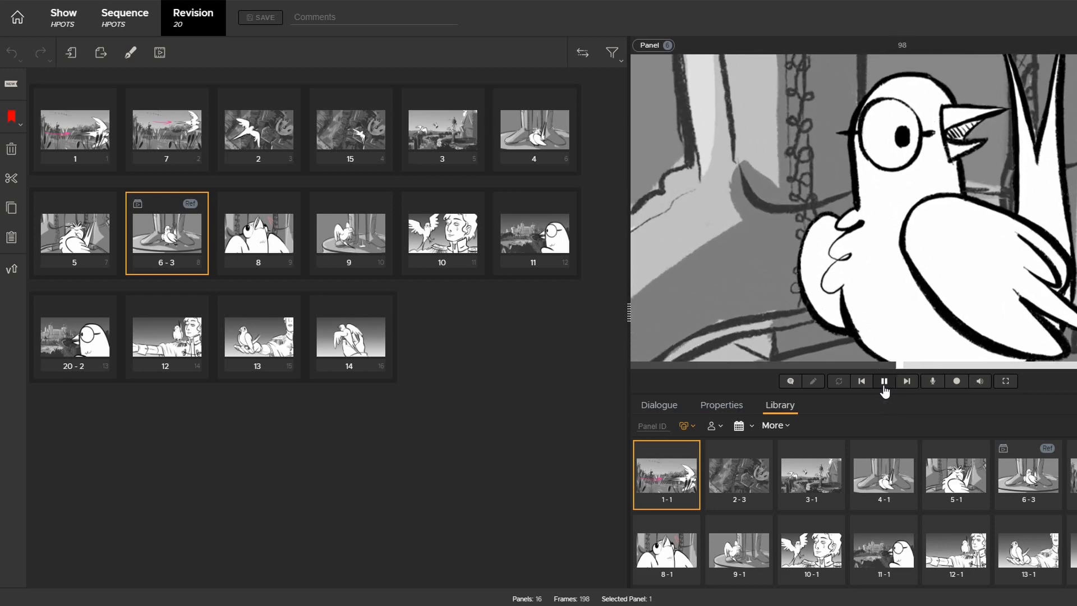
pyautogui.click(885, 383)
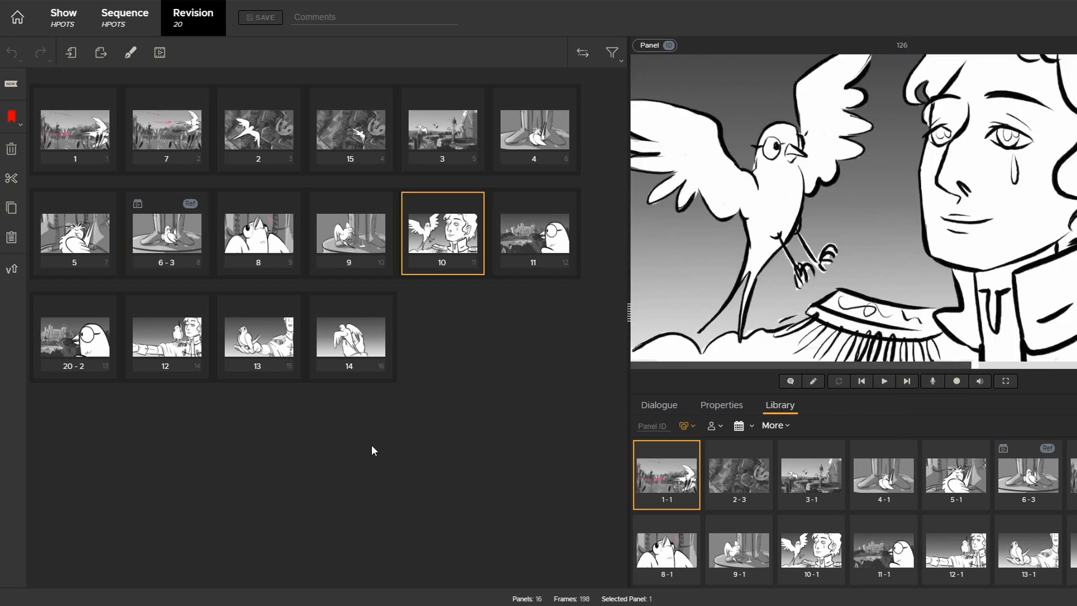
# Open the revisions and related panels of panel 6-3 and swap it for the related panel 6-1
pyautogui.click(169, 265)
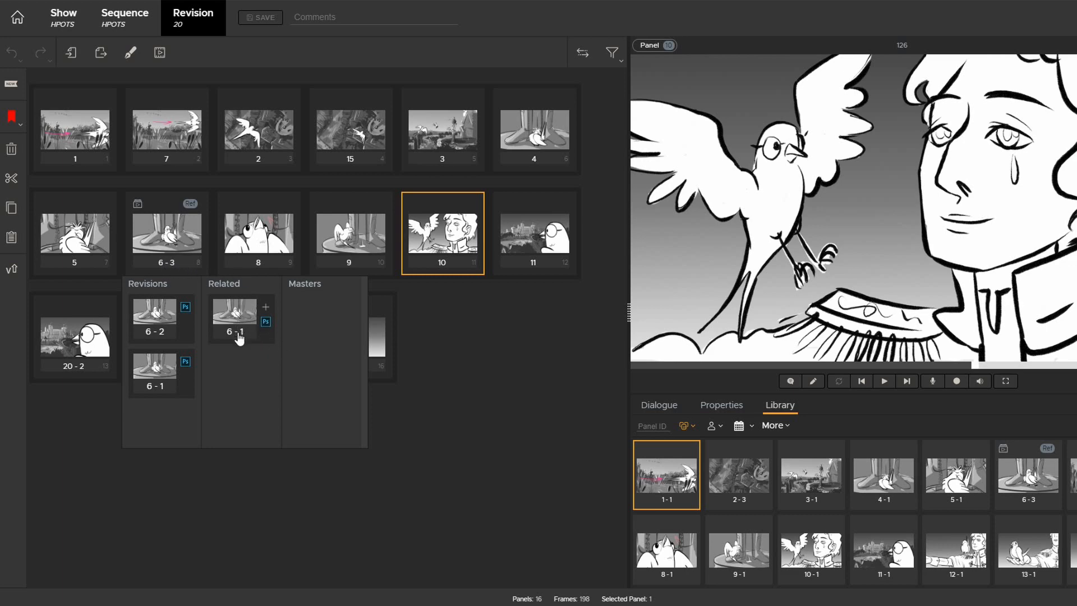
pyautogui.click(238, 335)
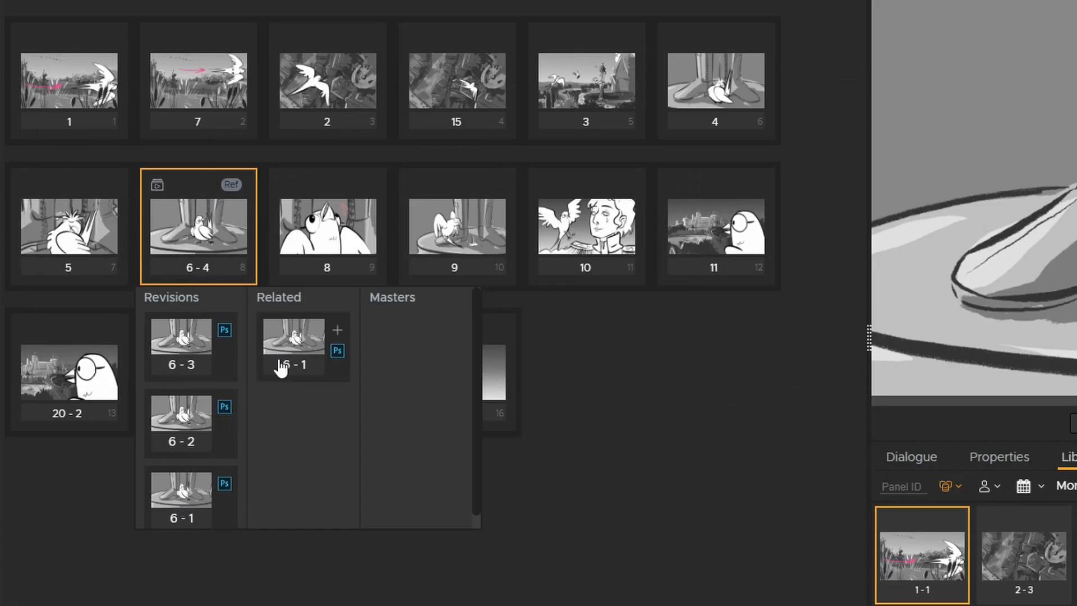
pyautogui.click(280, 357)
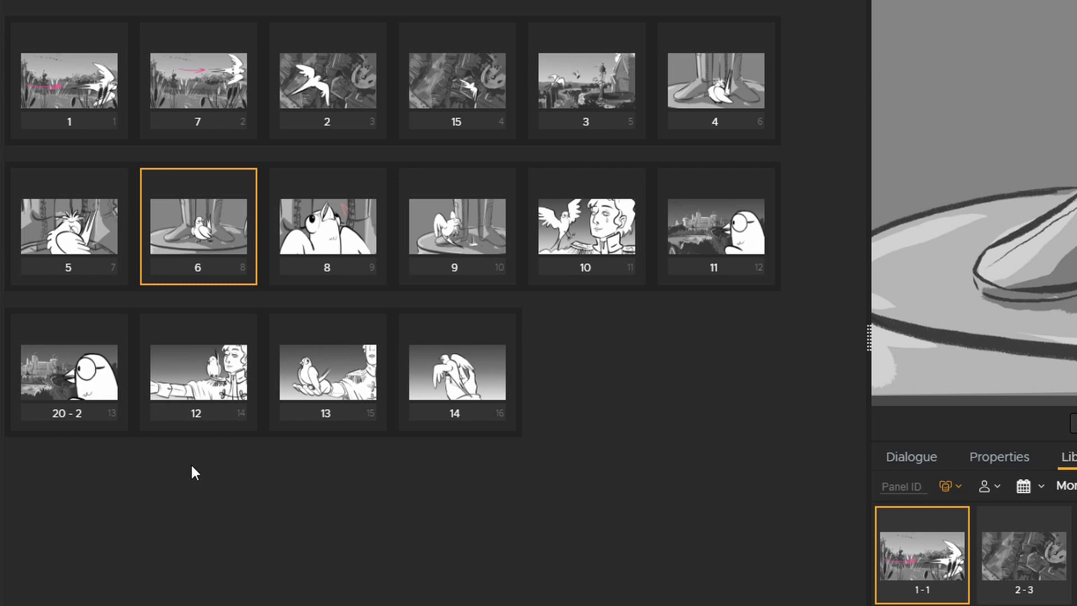
# Add the related panel 6-1 to the sequence as a separate panel directly after panel 6-2
pyautogui.click(196, 276)
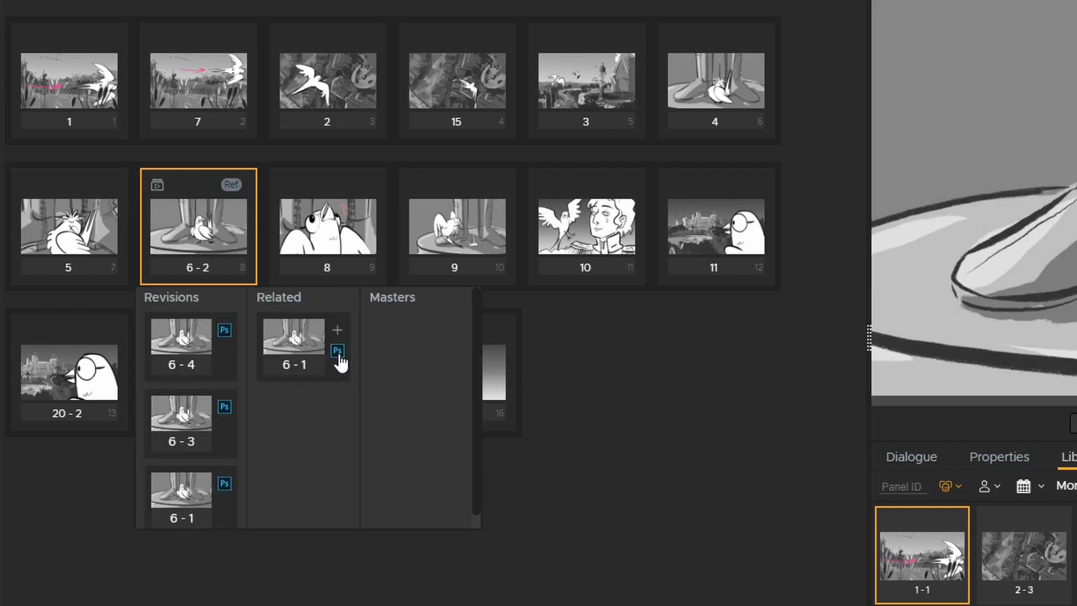
pyautogui.click(338, 353)
pyautogui.click(338, 332)
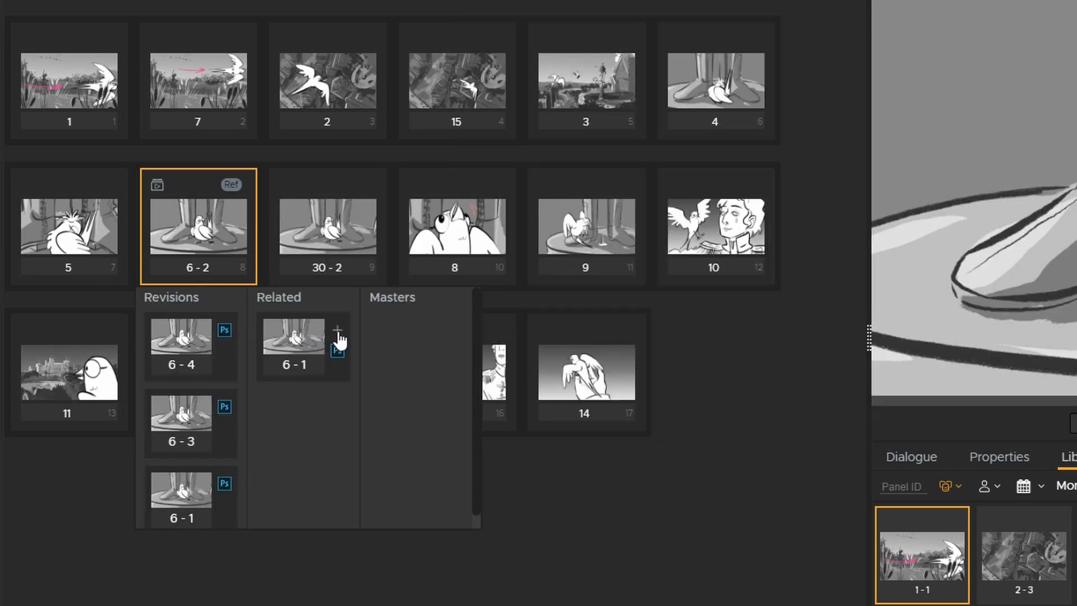
# Compare the newly added panel with the neighbouring reference panel 6-2 in the viewer
pyautogui.click(321, 247)
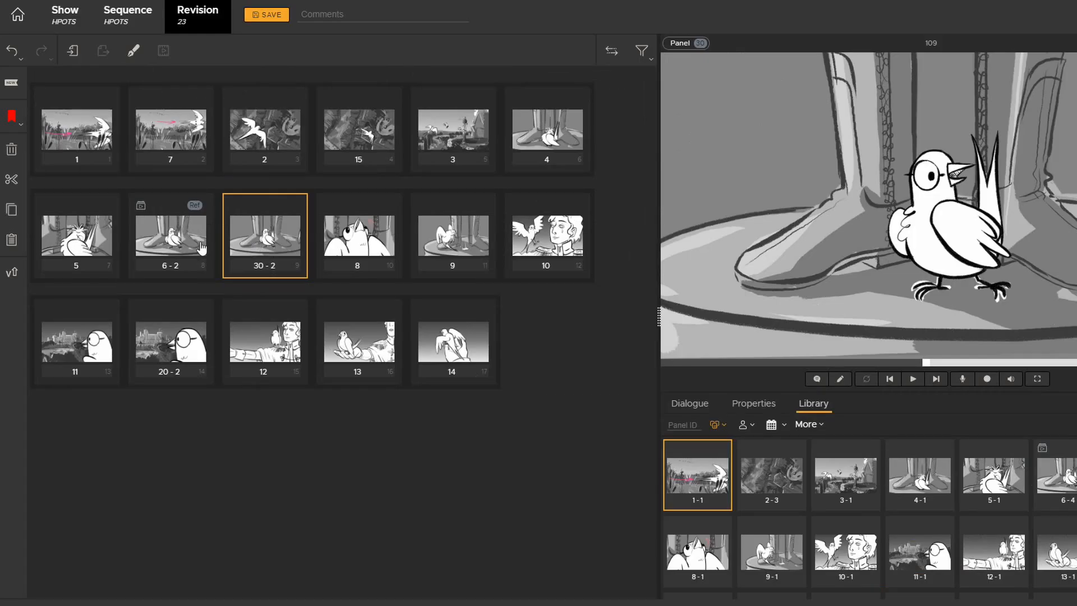
pyautogui.click(203, 246)
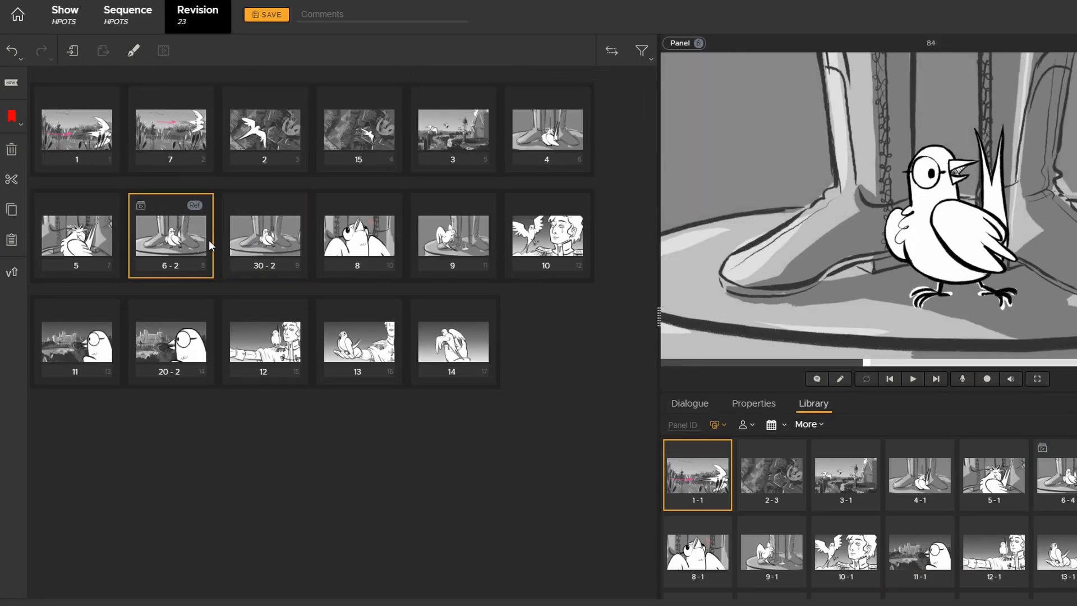
pyautogui.click(277, 244)
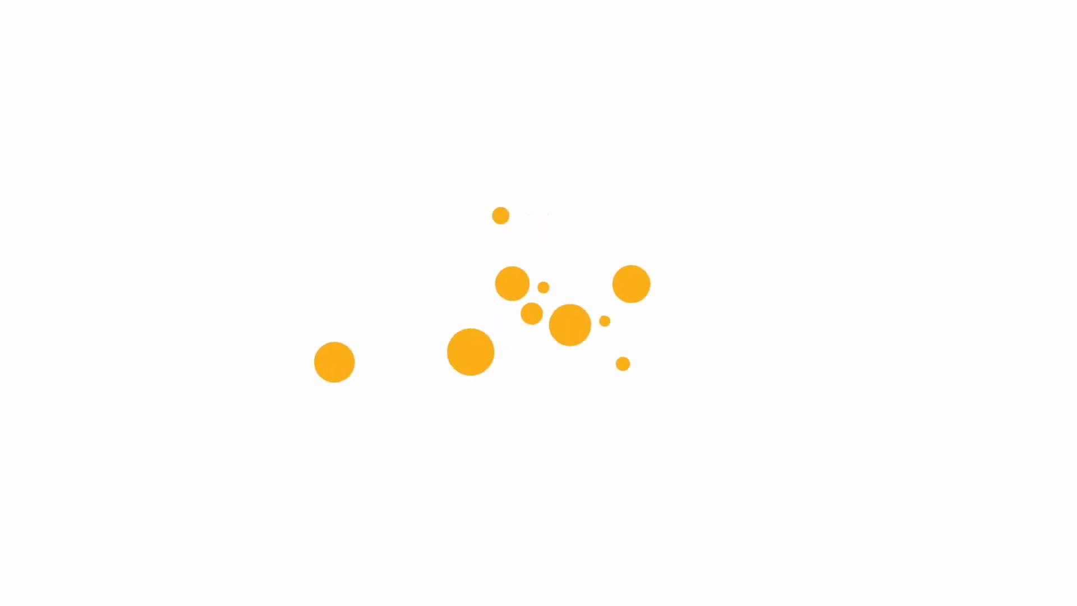